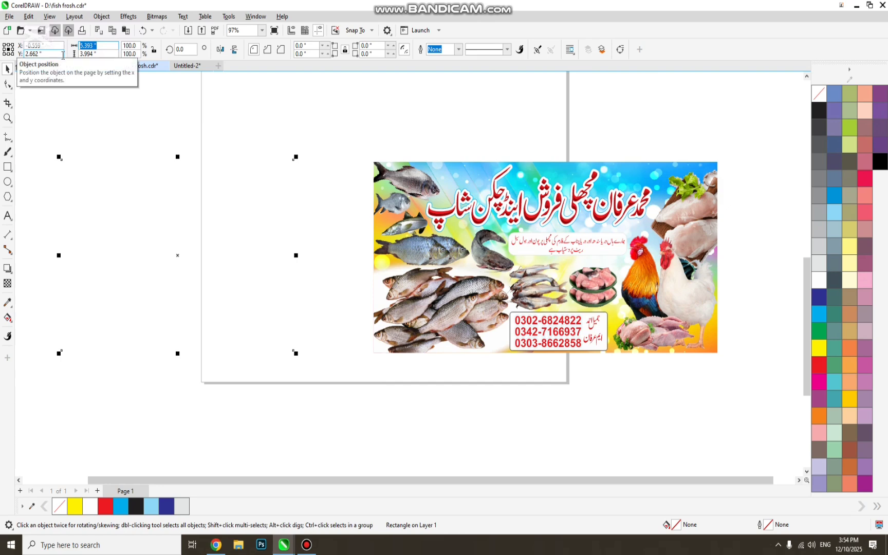
- Set the empty rectangle's size to 8 by 4 inches and give it a black outline
text(8)
key(Tab)
text(4)
key(Return)
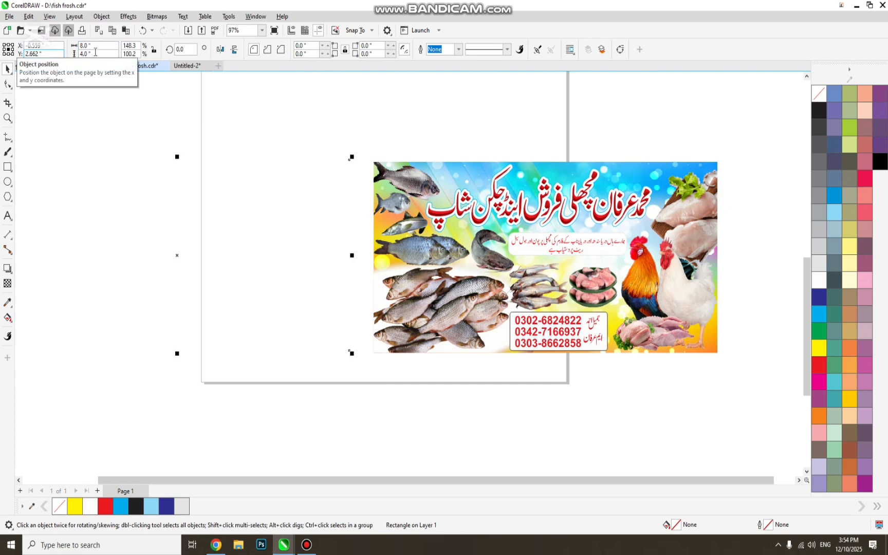
right_click(824, 112)
scroll(343, 268, down, 4)
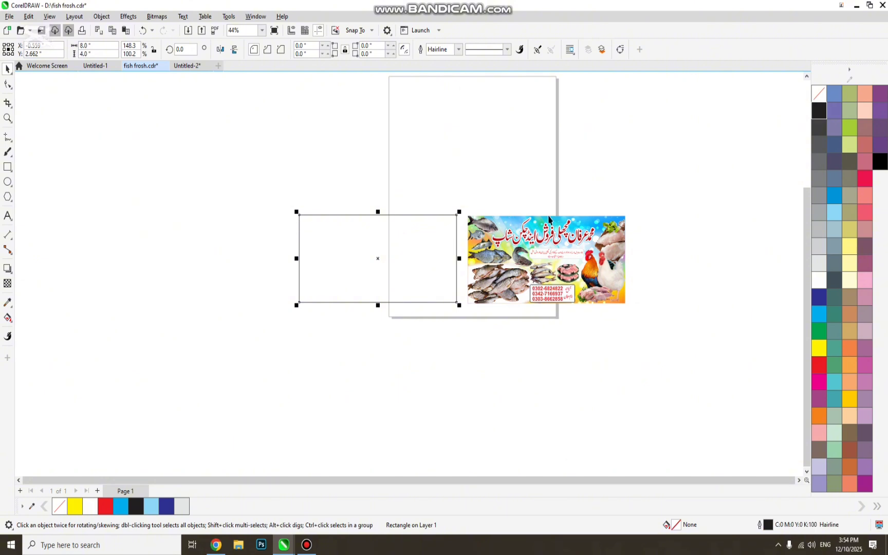
click(548, 219)
drag(221, 189, 689, 360)
key(shift+F2)
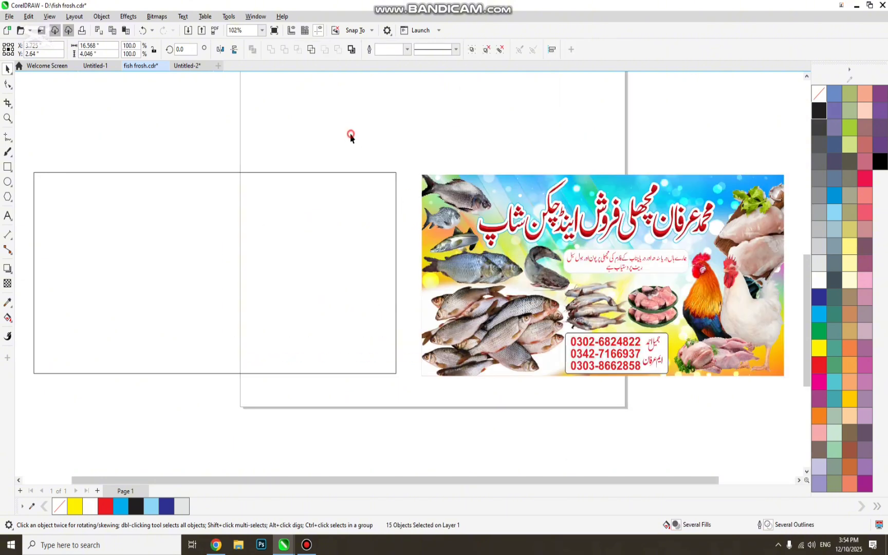
click(509, 178)
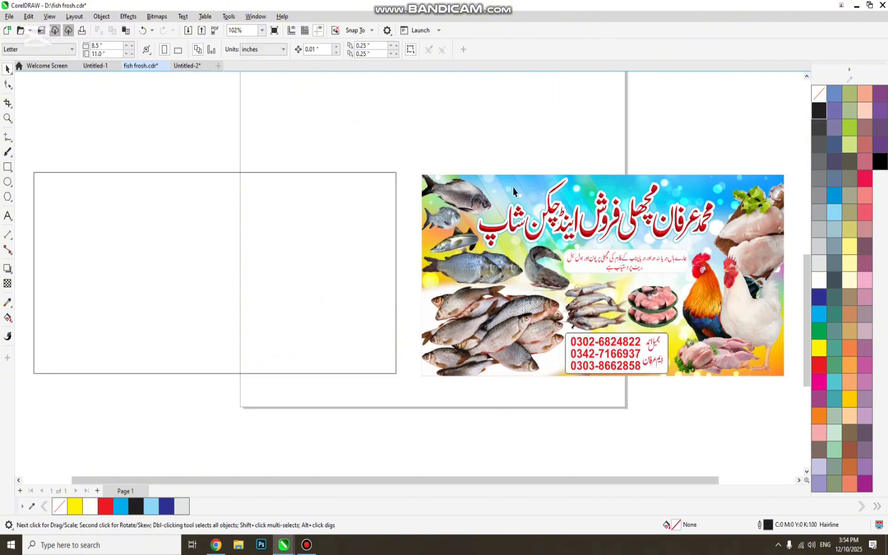
- Switch to Chrome and search Yandex Images for "background" in place of the makeup query
click(216, 546)
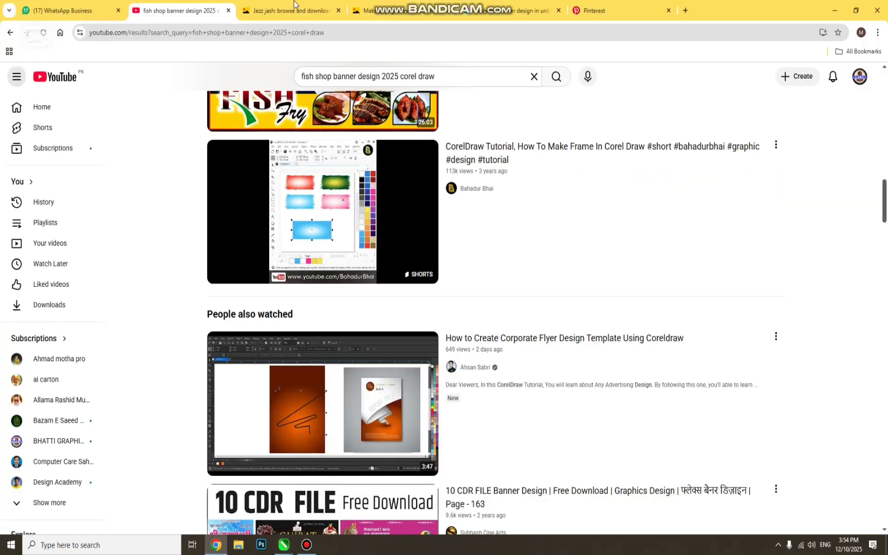
click(383, 4)
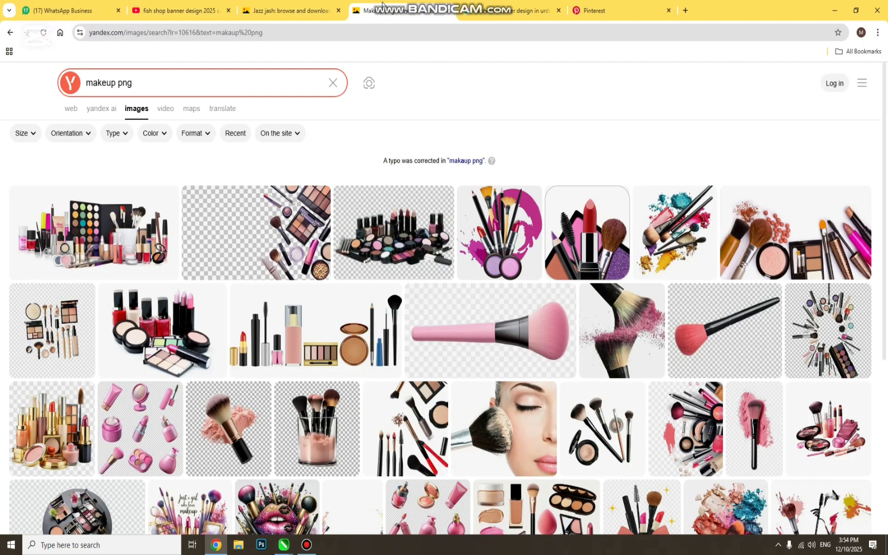
click(186, 80)
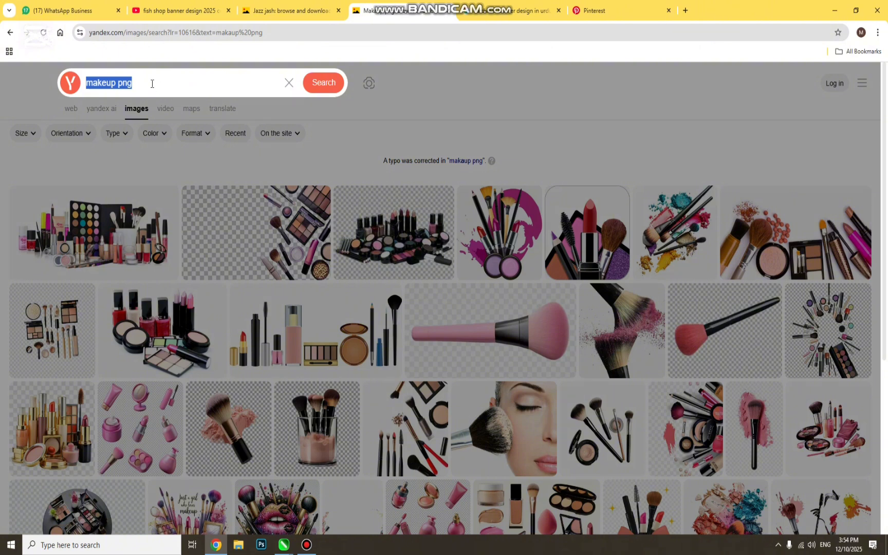
text(b)
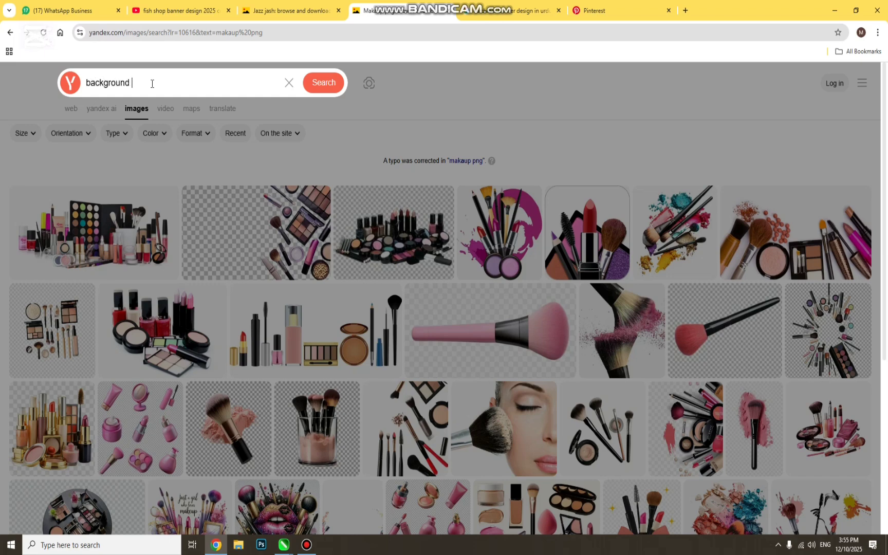
text(ackground)
key(Return)
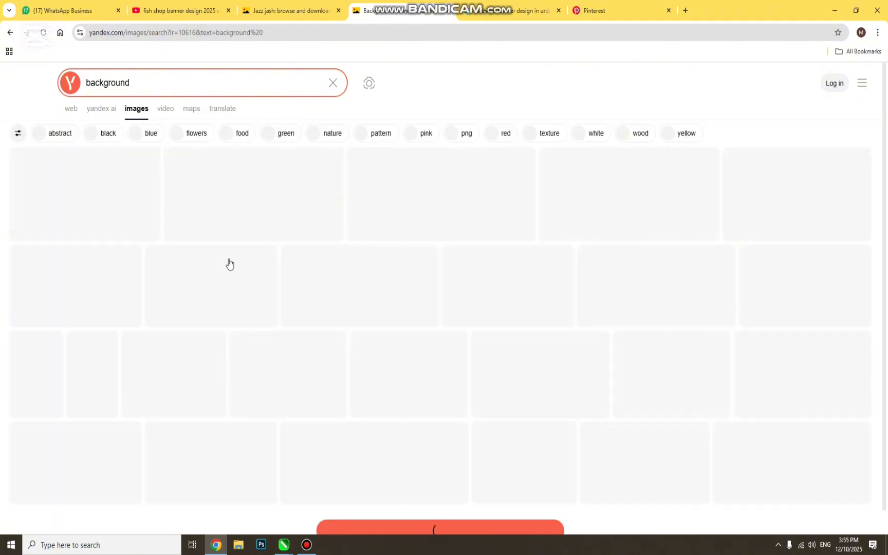
mouse_move(228, 266)
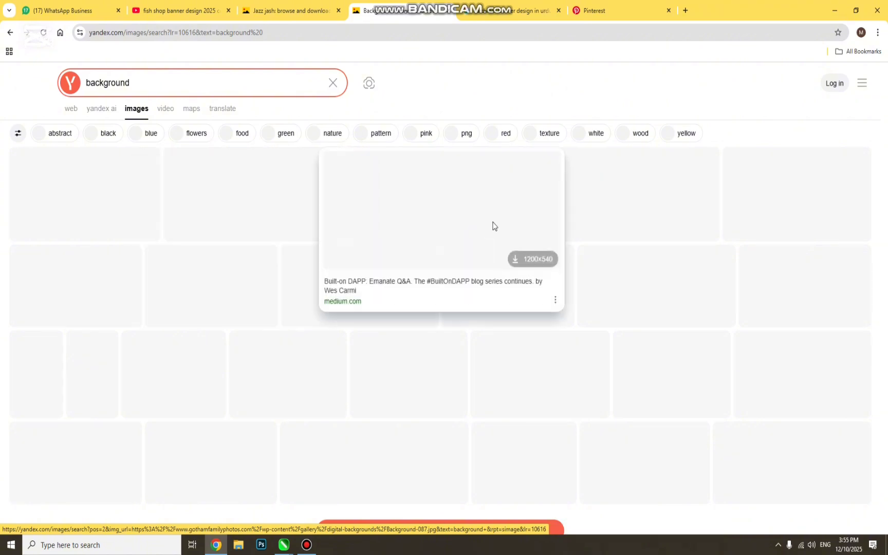
- Switch back to CorelDRAW and examine the blank rectangle beside the finished fish shop banner
key(alt+Tab)
click(259, 259)
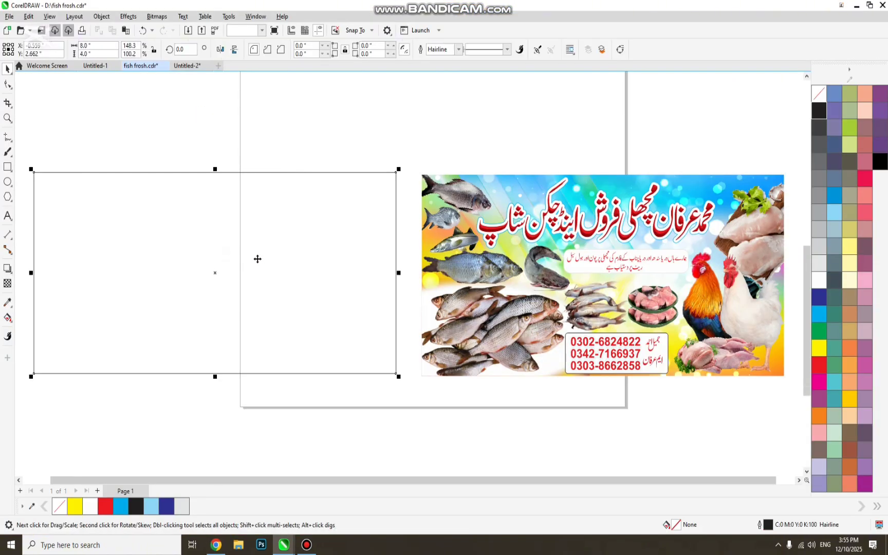
scroll(257, 259, down, 2)
key(z)
drag(77, 201, 593, 361)
key(shift+F2)
scroll(379, 280, down, 5)
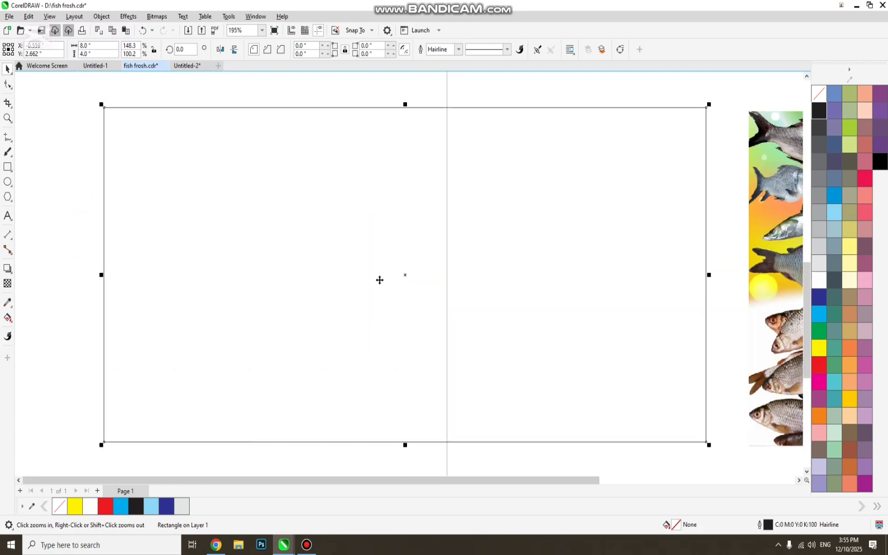
key(F4)
click(268, 147)
click(267, 149)
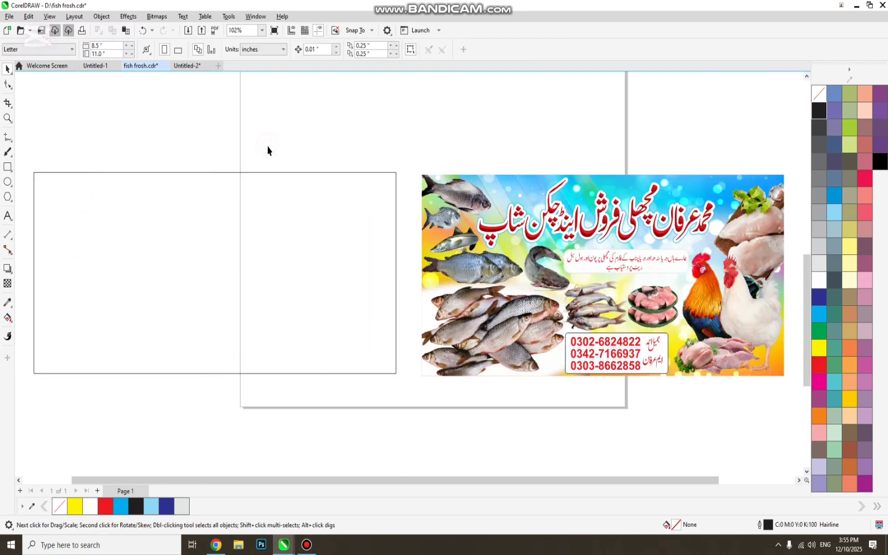
click(258, 305)
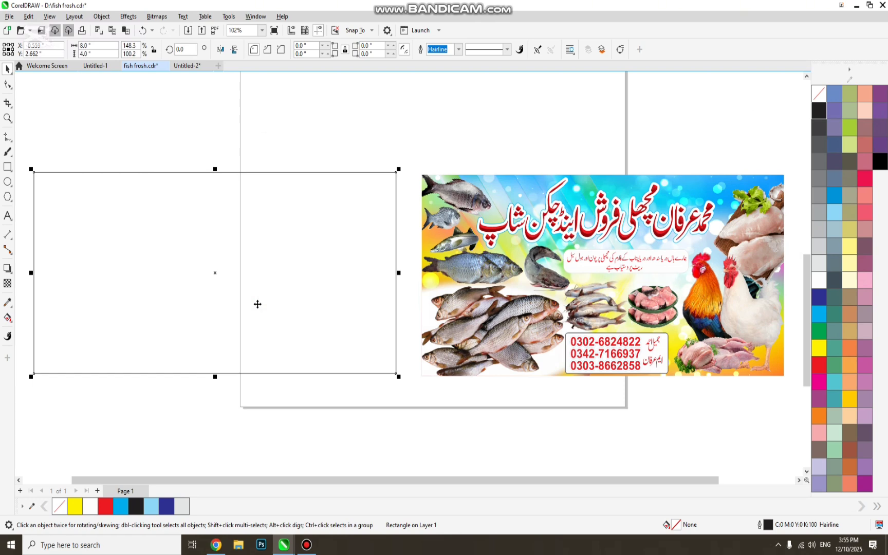
click(251, 143)
scroll(329, 202, down, 1)
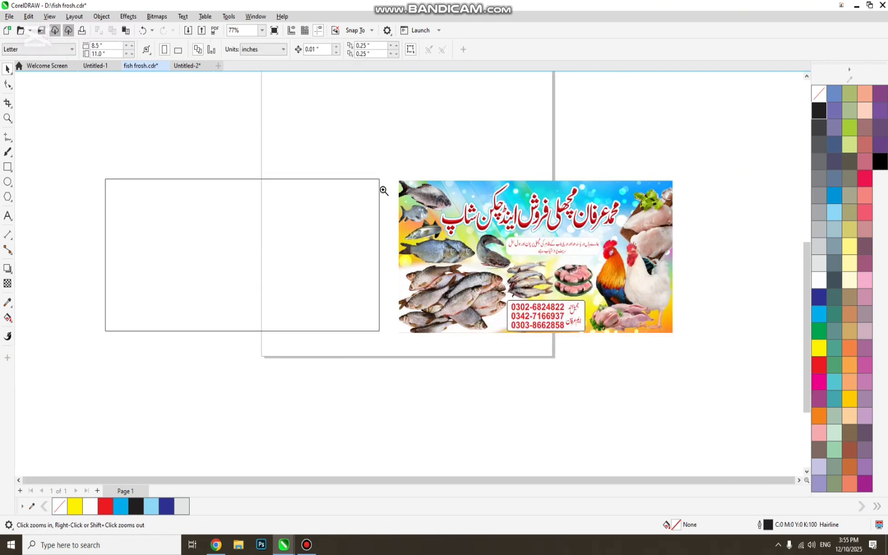
- Examine the finished banner's Urdu title lettering up close, as well as its pictures and overall layout
drag(396, 161, 672, 291)
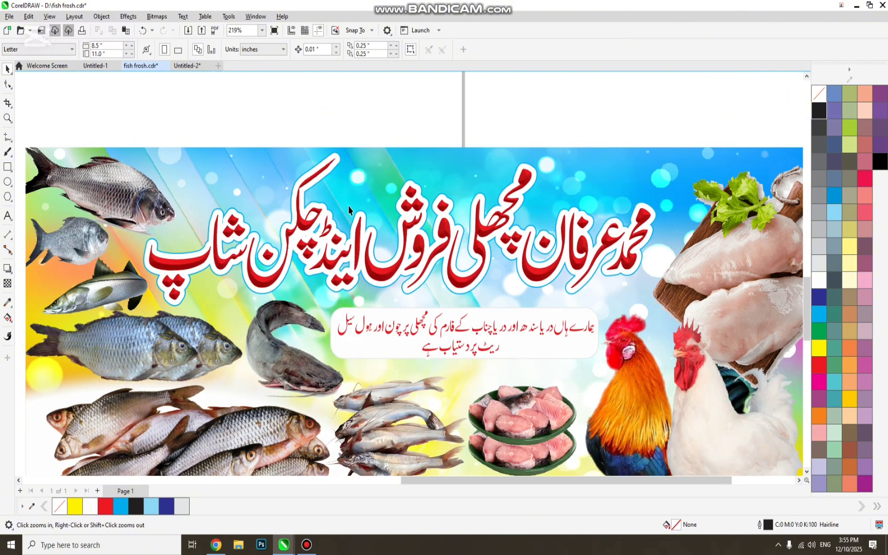
click(375, 267)
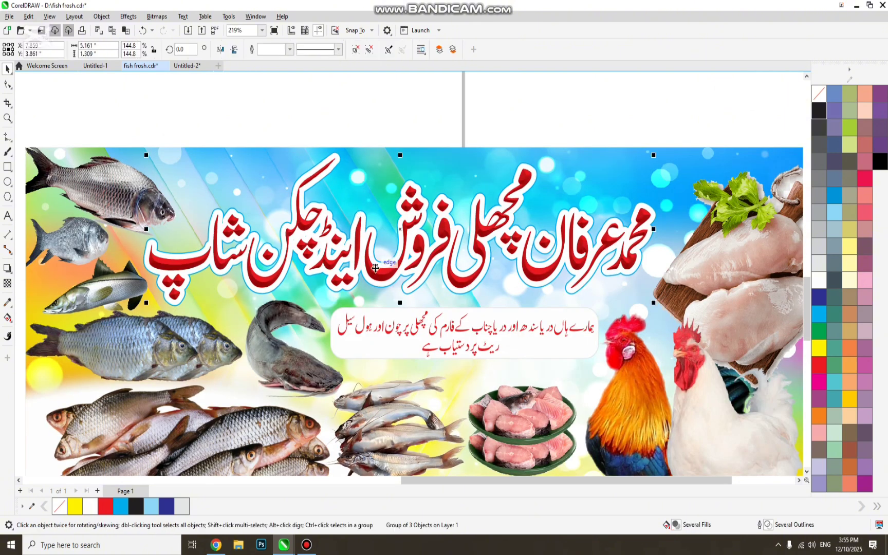
scroll(375, 267, up, 1)
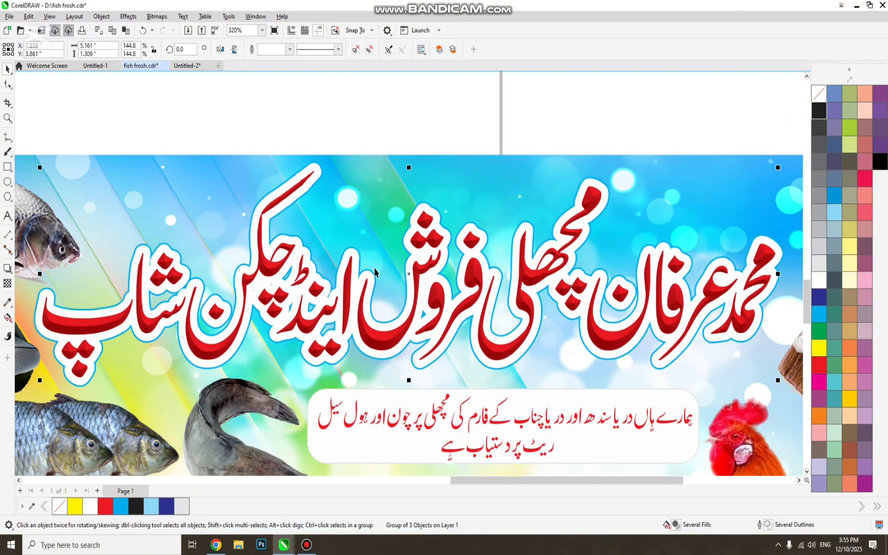
scroll(374, 270, down, 3)
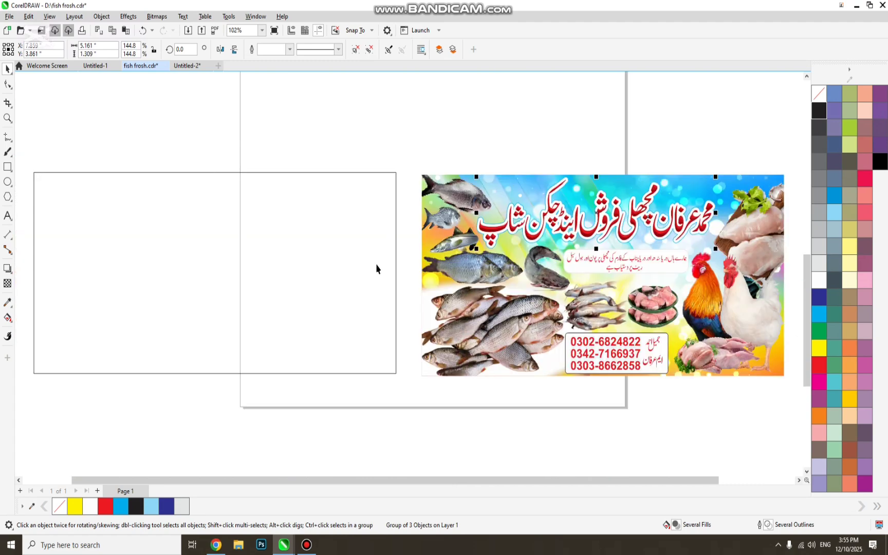
click(373, 139)
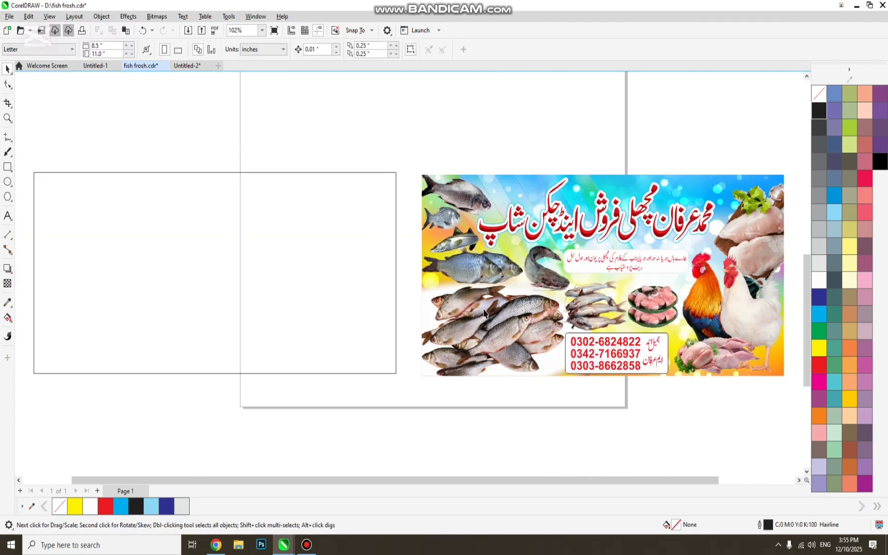
key(z)
drag(407, 147, 781, 388)
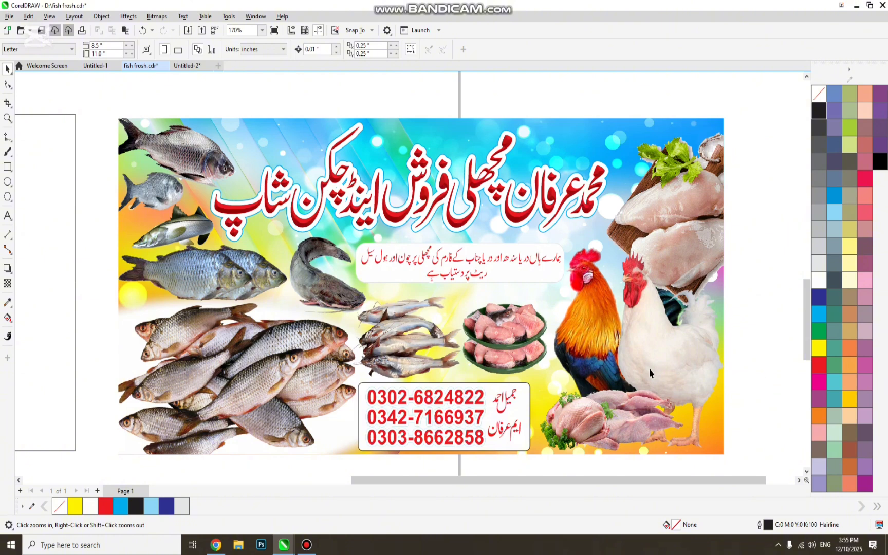
key(space)
click(650, 372)
scroll(650, 368, down, 2)
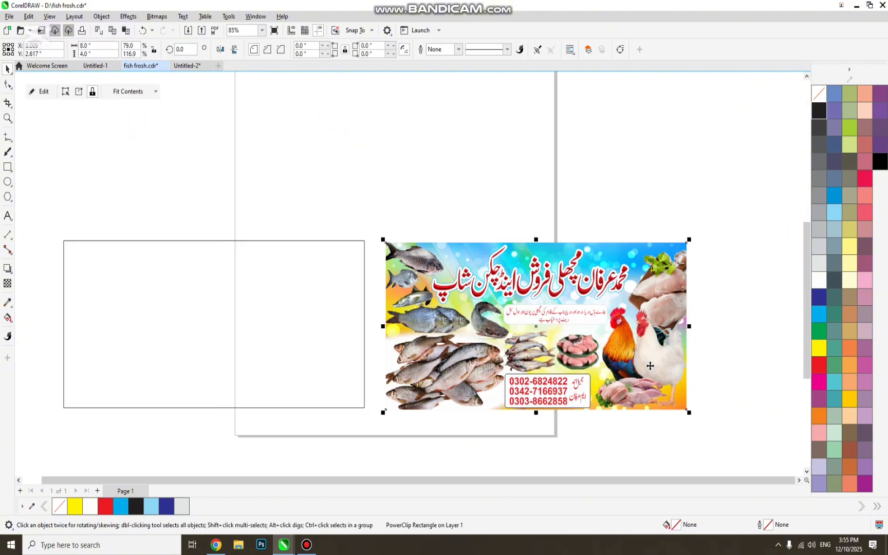
click(403, 201)
- Switch to Chrome, look over the background images and refine the Yandex image search to "background mix"
key(alt+Tab)
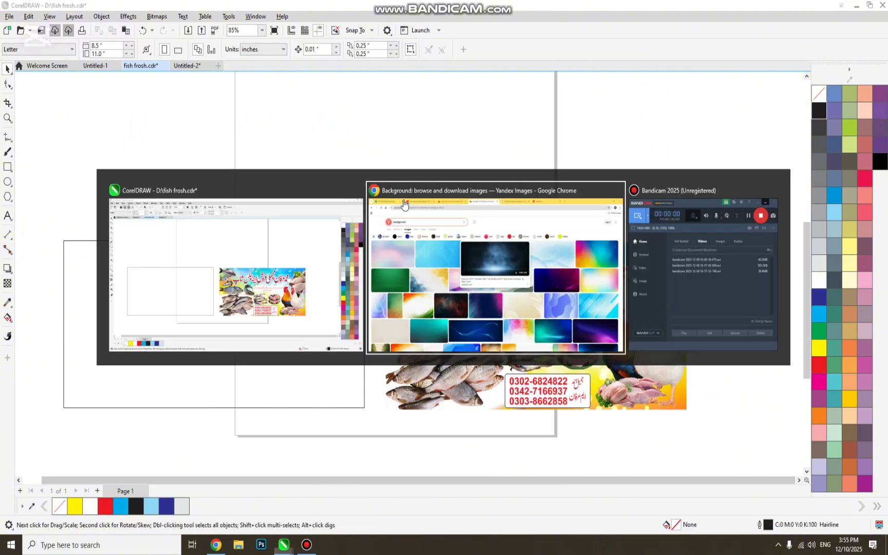
scroll(327, 252, down, 3)
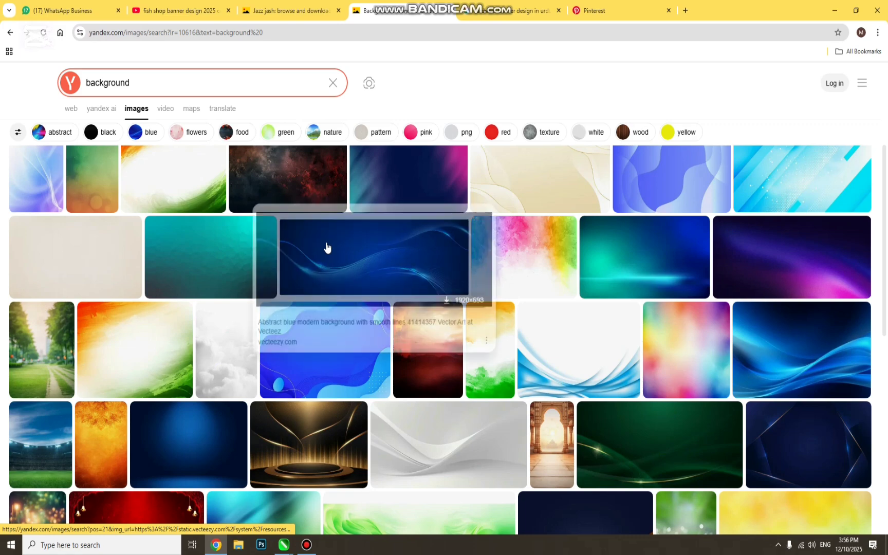
scroll(308, 228, up, 3)
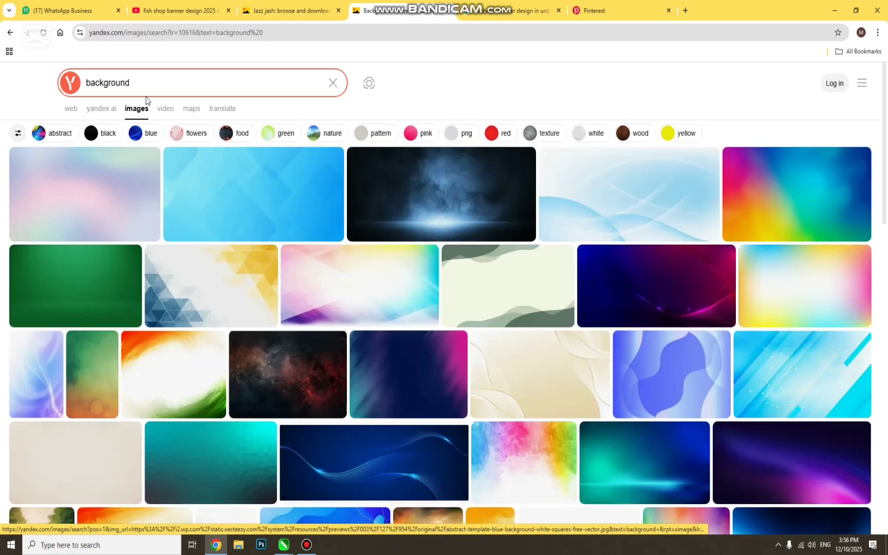
click(151, 78)
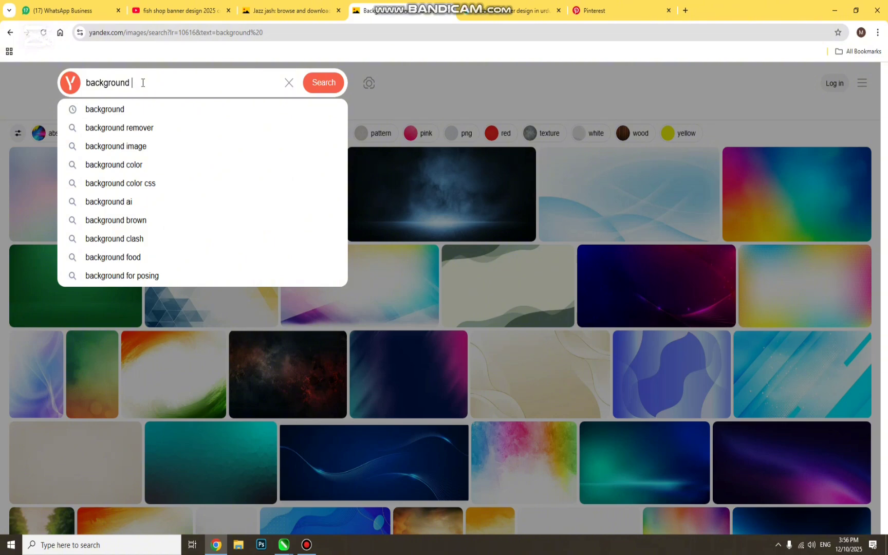
text(mix)
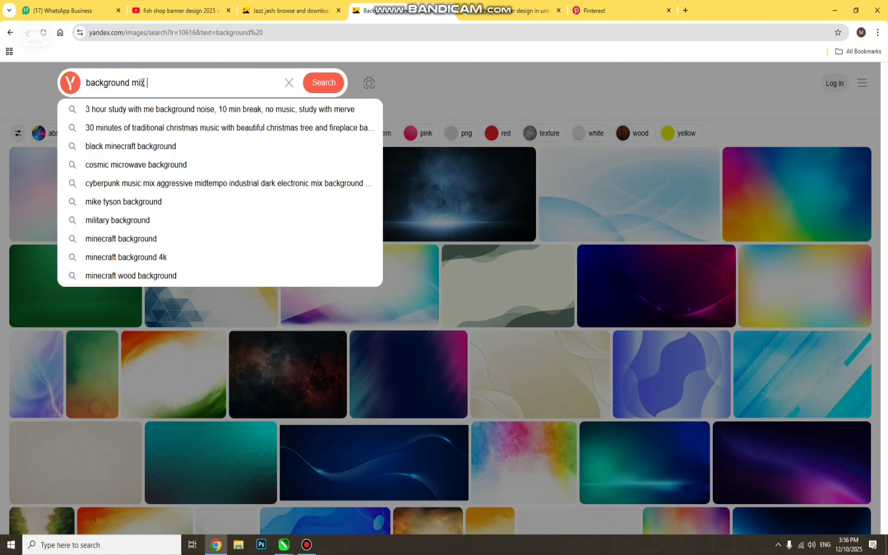
key(Return)
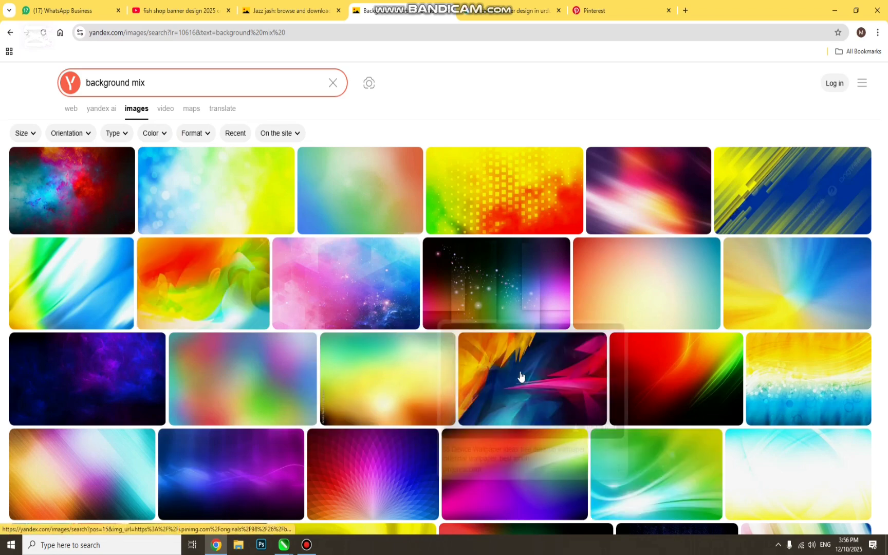
- Look through the "background mix" image results for a colourful background that suits the banner
scroll(319, 389, down, 3)
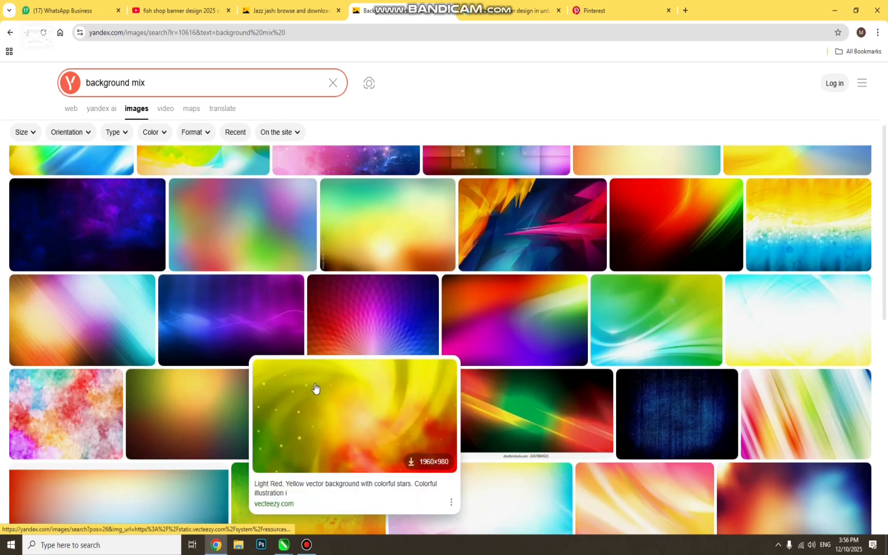
scroll(318, 389, down, 3)
scroll(315, 386, down, 3)
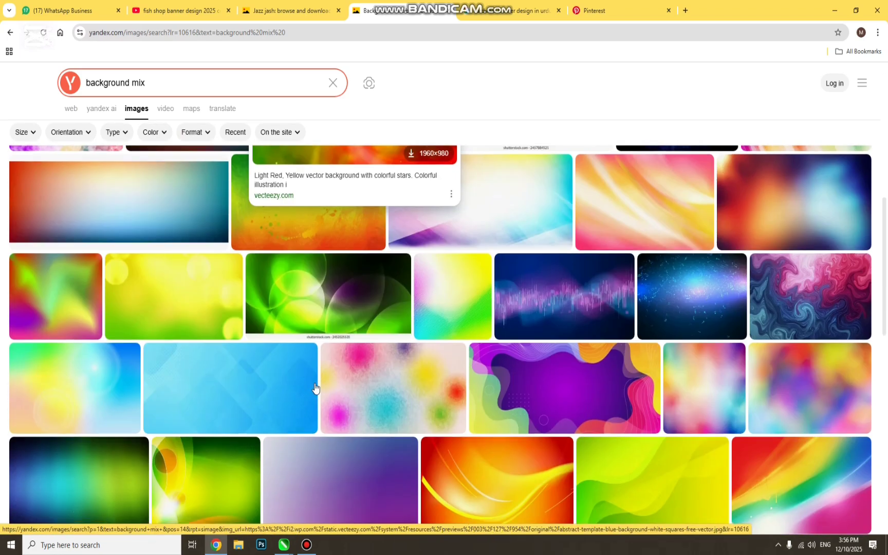
scroll(315, 386, down, 3)
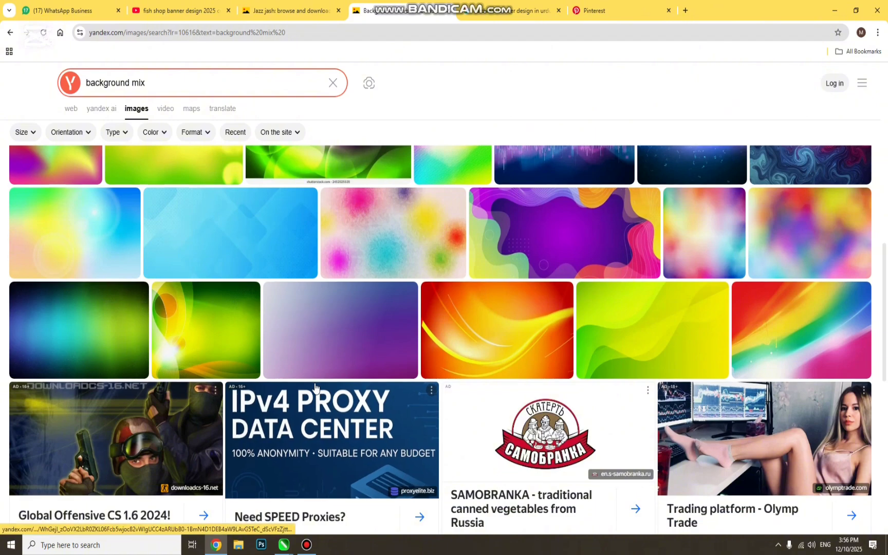
scroll(315, 386, down, 1)
scroll(315, 386, down, 5)
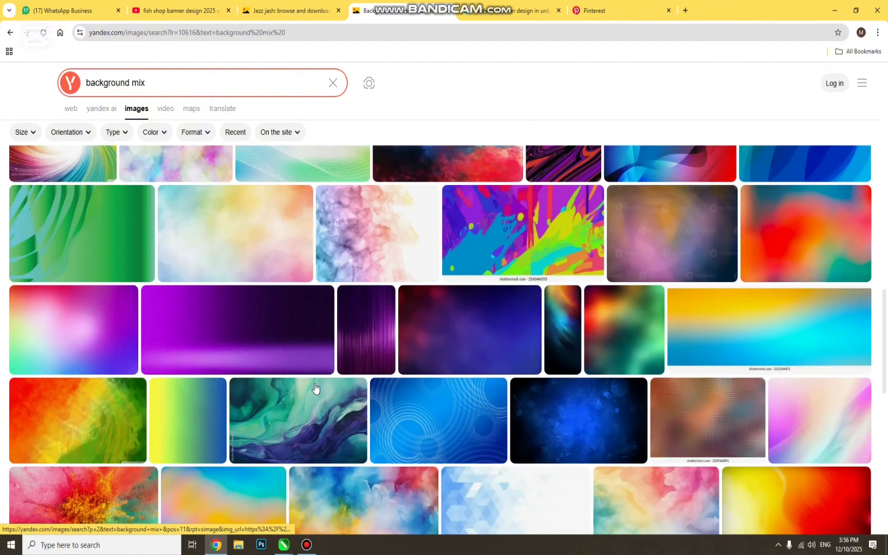
scroll(314, 387, down, 3)
scroll(315, 388, down, 3)
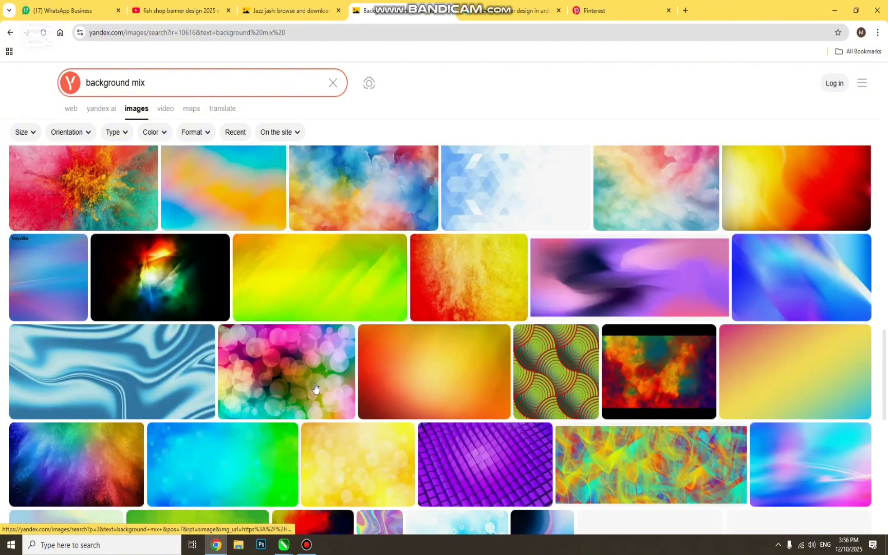
scroll(315, 388, down, 4)
scroll(315, 388, down, 2)
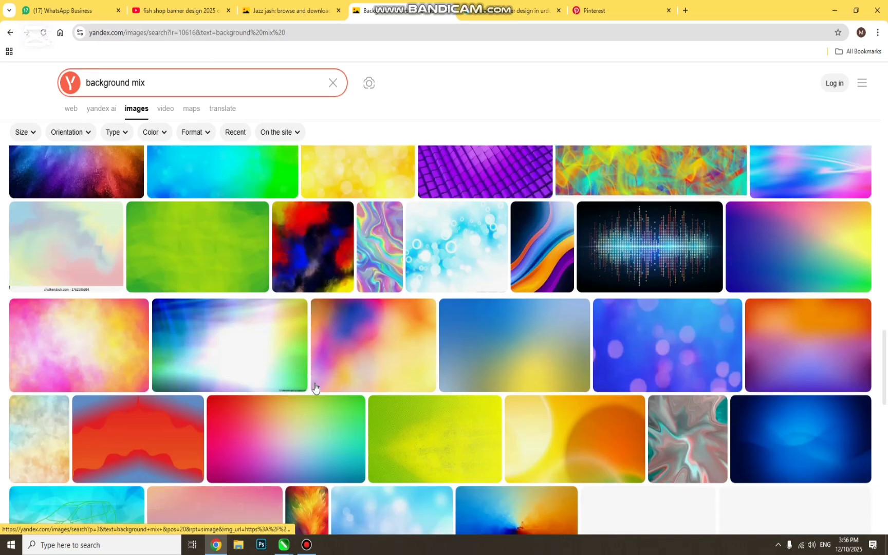
scroll(315, 386, down, 2)
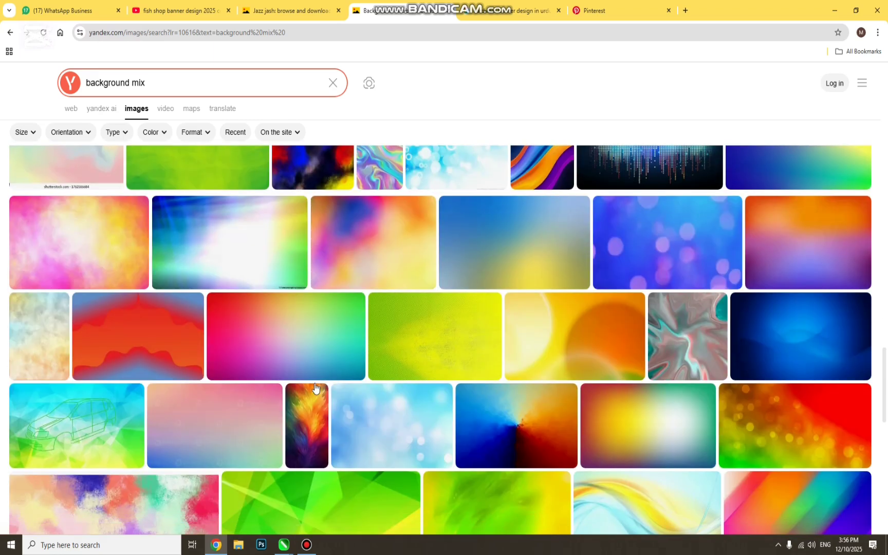
scroll(314, 385, down, 3)
scroll(314, 387, down, 3)
scroll(315, 388, down, 4)
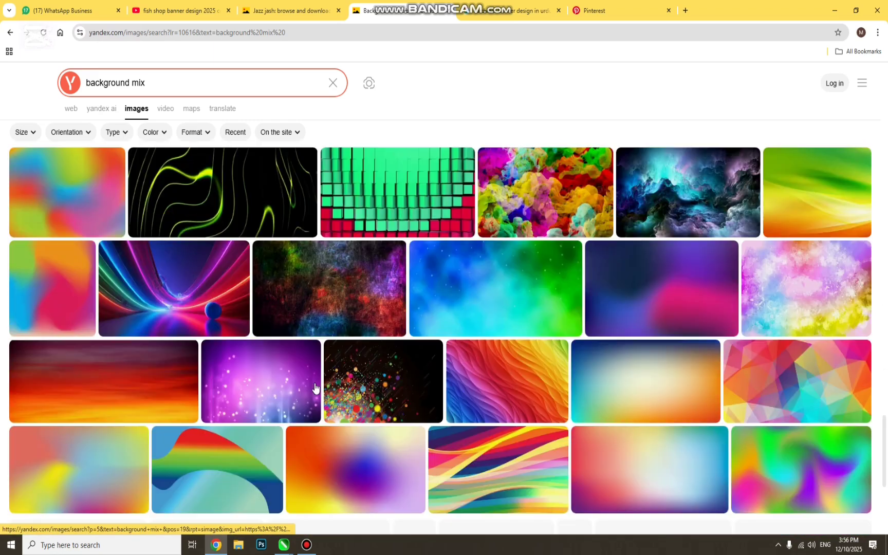
scroll(315, 388, down, 2)
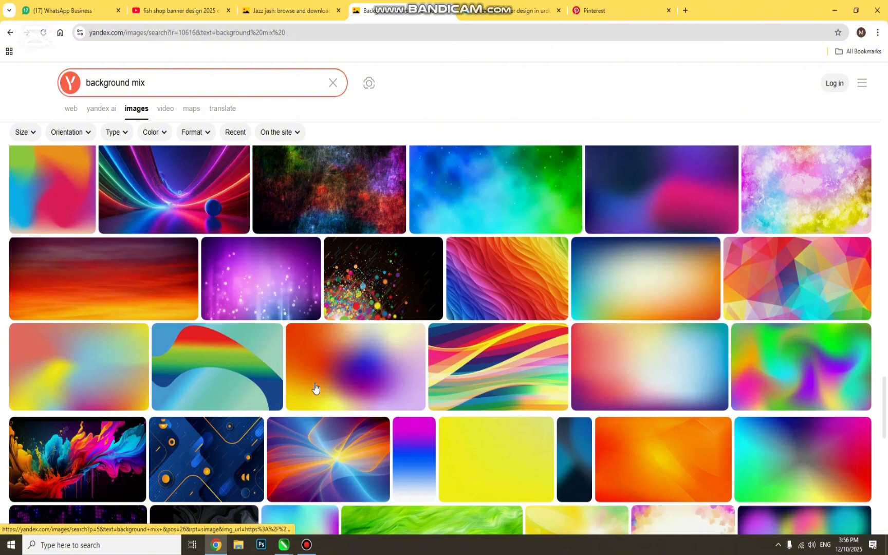
- Switch to CorelDRAW and extract the contents of the finished banner's PowerClip frame
key(alt+Tab)
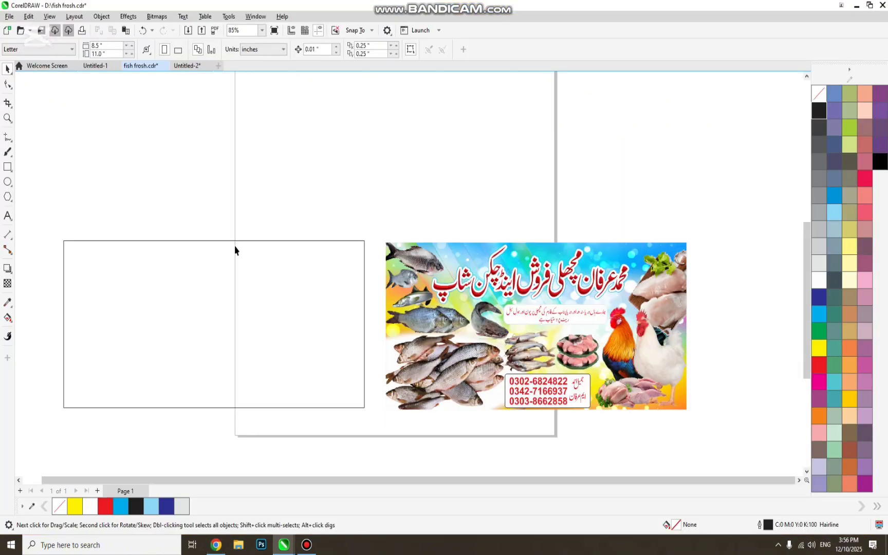
click(228, 337)
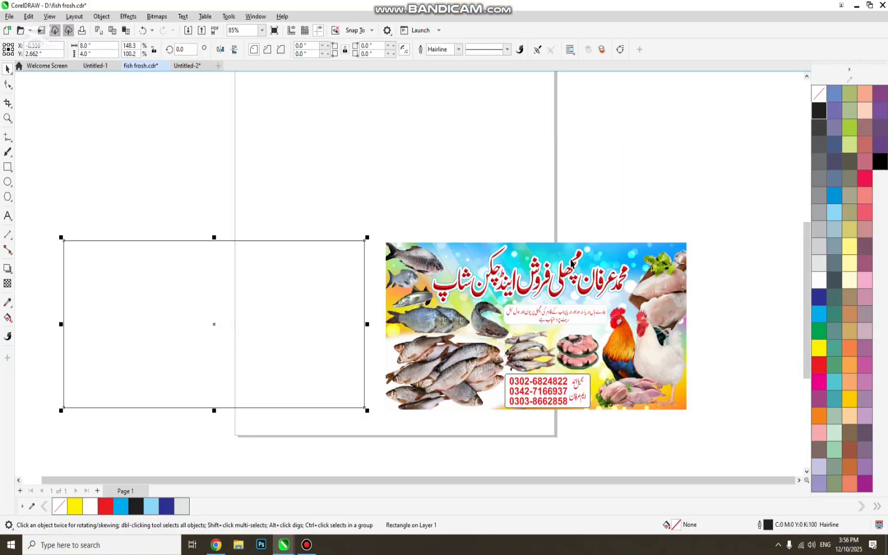
click(620, 254)
scroll(619, 252, down, 4)
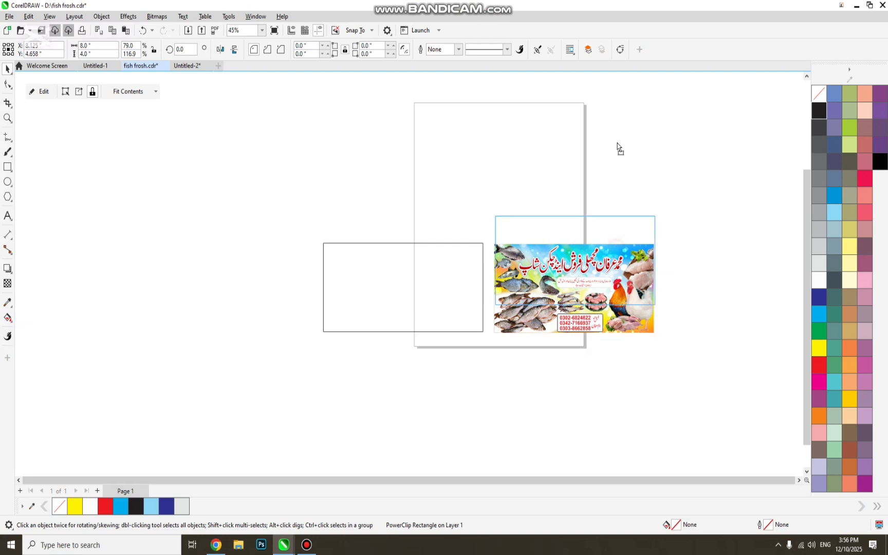
drag(617, 143, 617, 142)
click(79, 92)
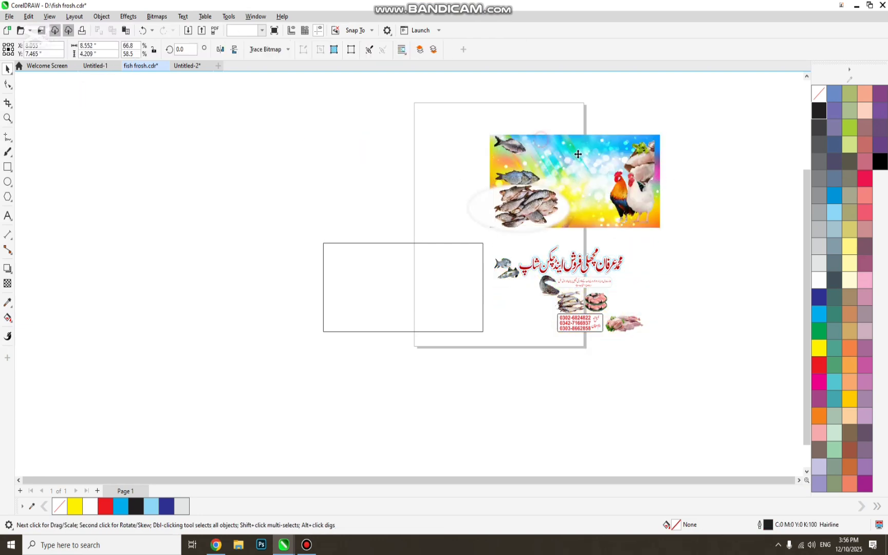
- Move the extracted colourful background bitmap out of the artwork to the free area on the blank rectangle's left side
mouse_move(578, 154)
mouse_down()
mouse_move(258, 229)
mouse_move(229, 276)
mouse_move(220, 256)
mouse_move(201, 251)
mouse_up()
key(z)
drag(93, 228, 531, 357)
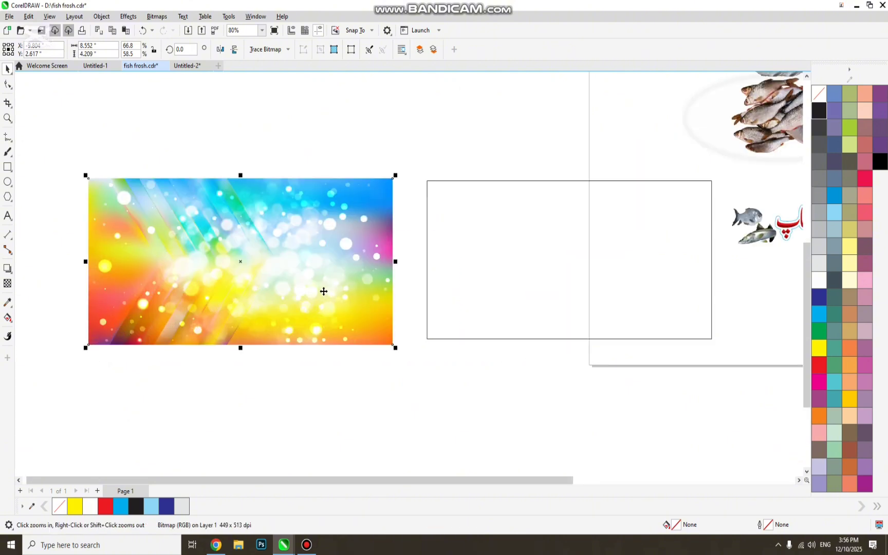
drag(296, 288, 304, 287)
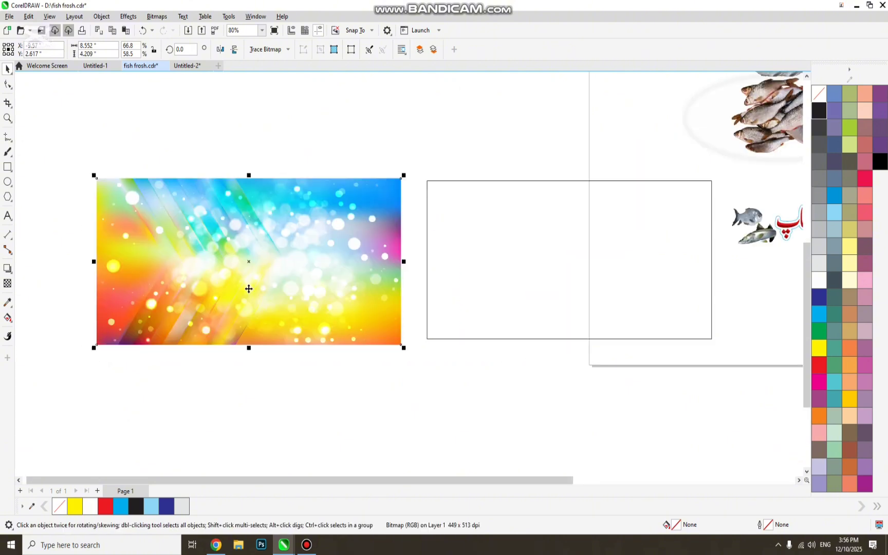
scroll(247, 288, down, 2)
scroll(137, 264, down, 1)
click(94, 237)
click(196, 190)
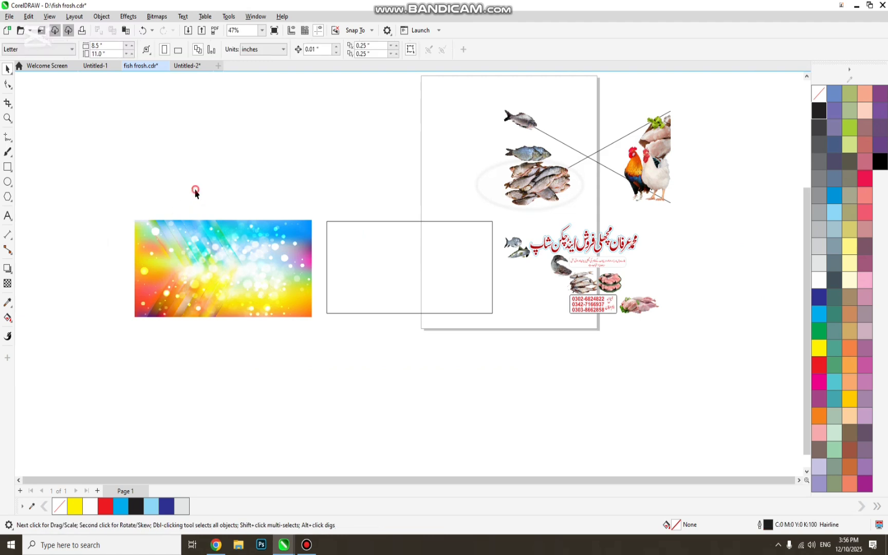
- PowerClip the colourful background bitmap inside the blank 8 by 4 inch rectangle
key(F4)
click(182, 323)
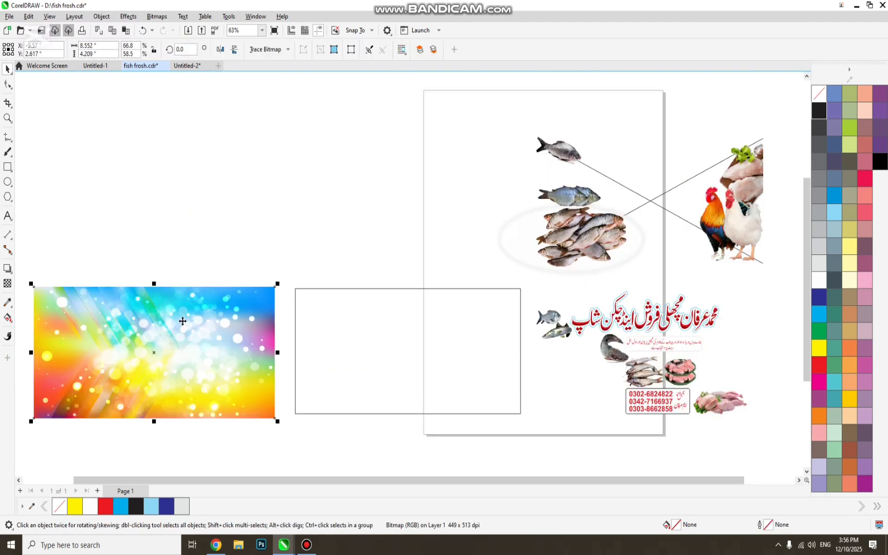
right_click(182, 321)
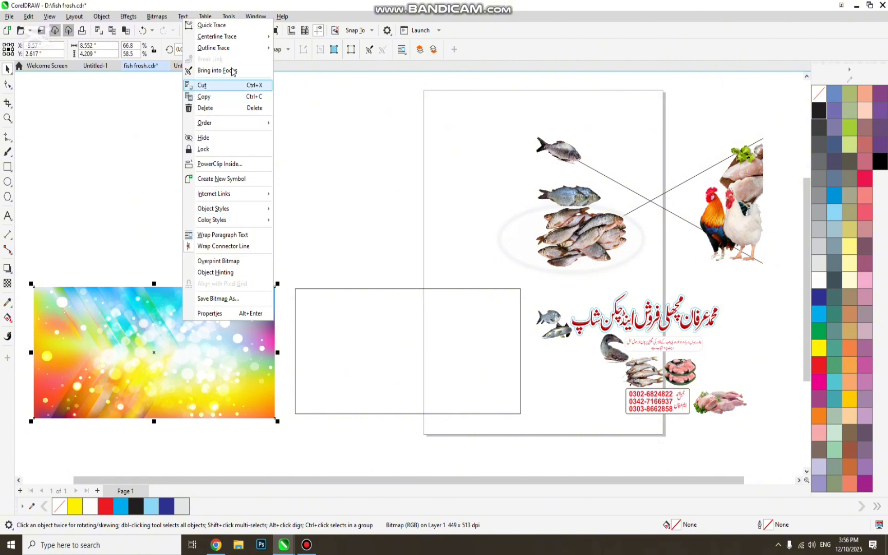
click(240, 163)
click(366, 353)
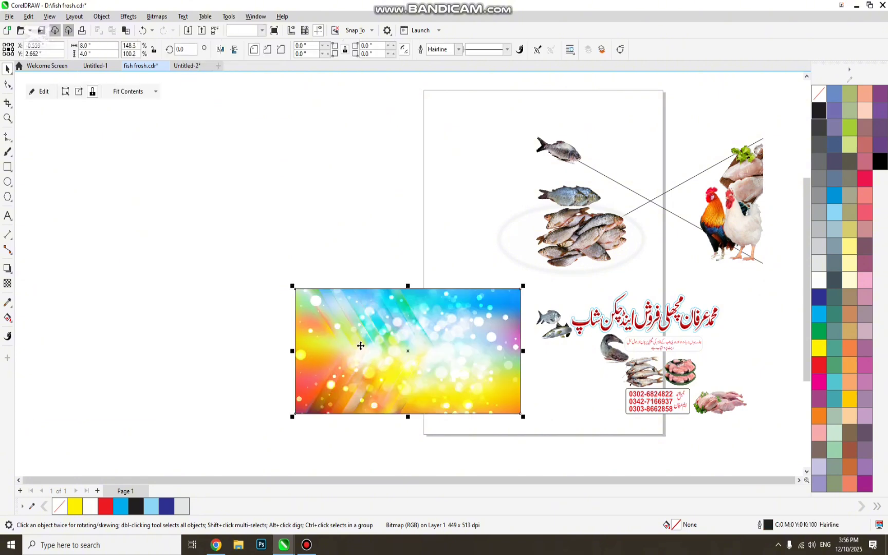
- Undo the background's PowerClip and redo it
key(ctrl+z)
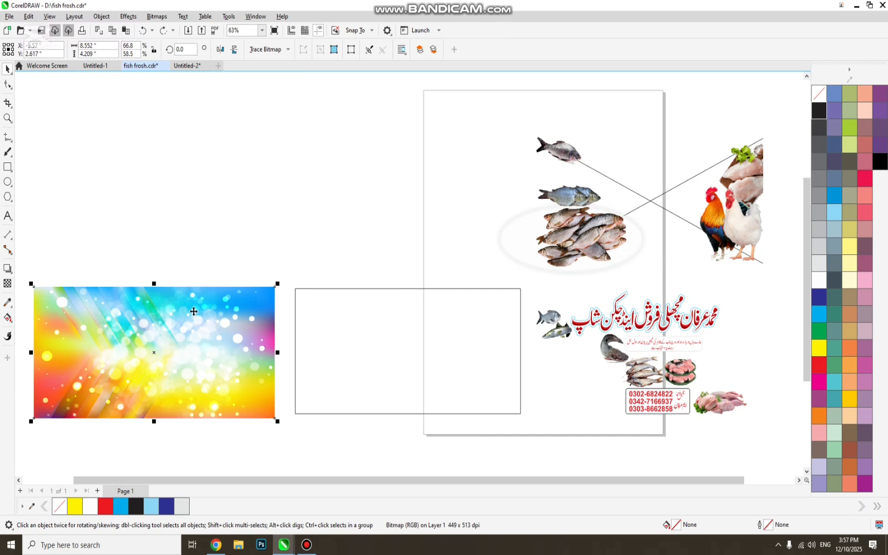
key(Escape)
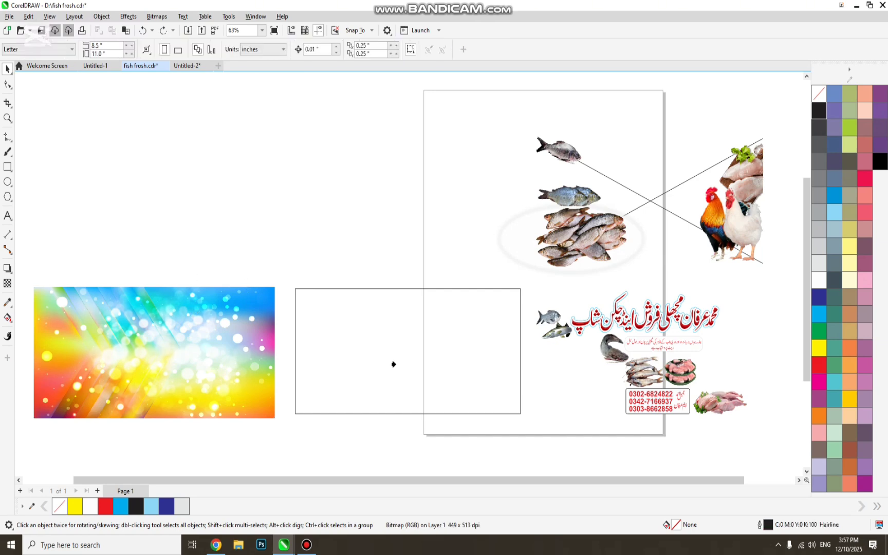
click(388, 326)
key(ctrl+shift+z)
- Delete the emptied PowerClip frame lying across the extracted fish and chicken pictures
click(181, 312)
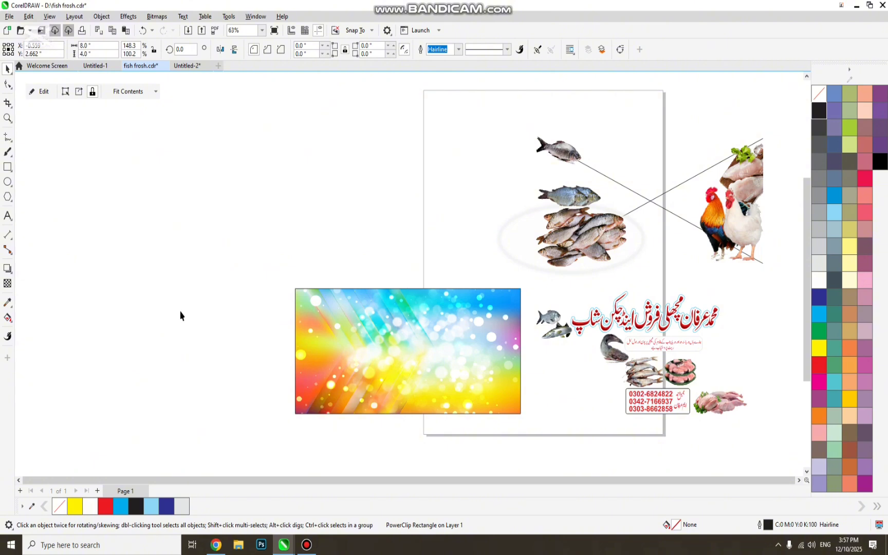
key(F4)
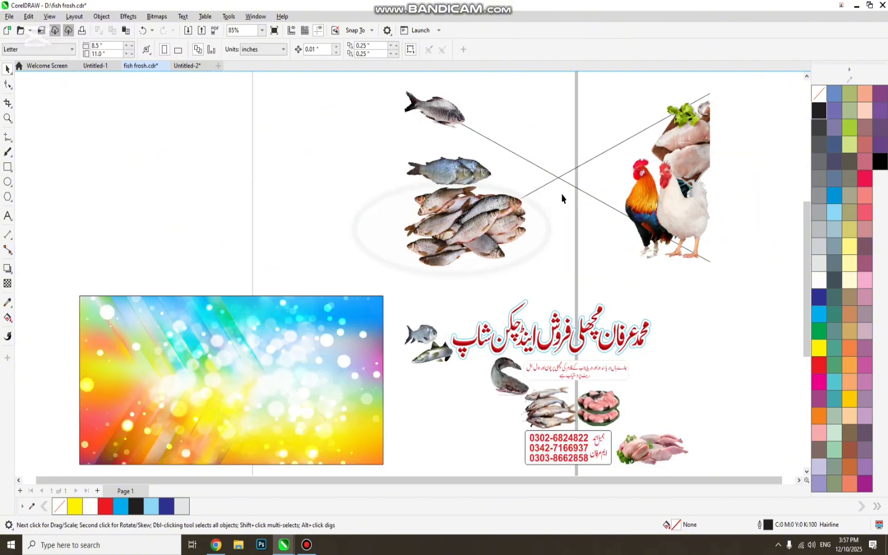
click(563, 178)
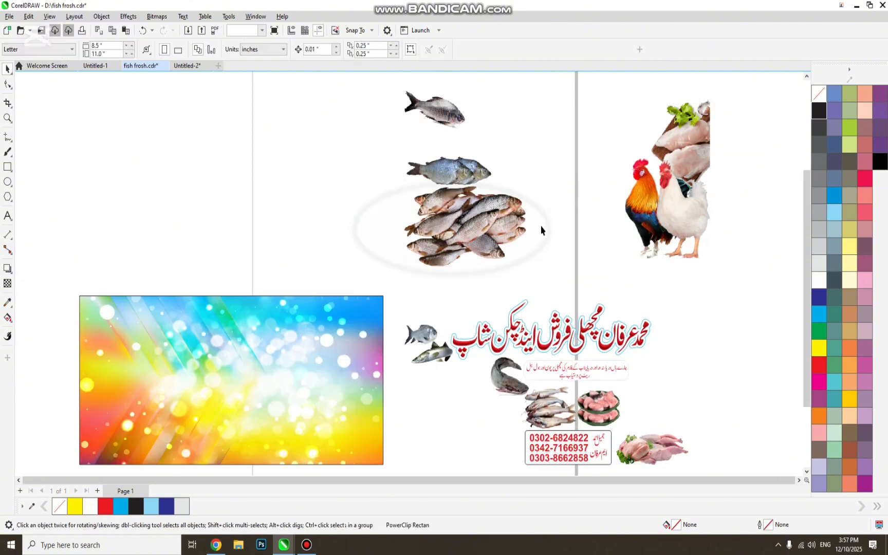
- Examine the extracted rooster, white hen and chicken meat pictures up close
scroll(541, 230, down, 2)
drag(582, 129, 670, 254)
key(shift+F2)
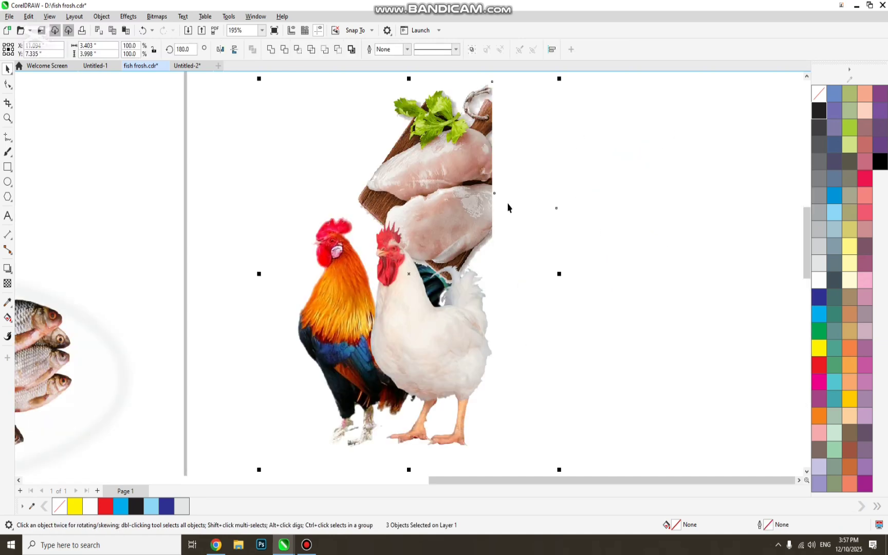
scroll(423, 196, up, 4)
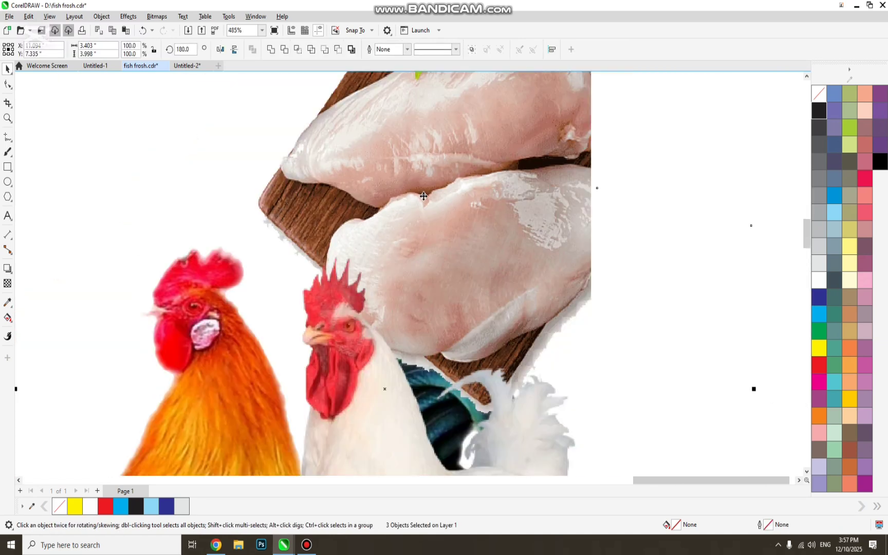
scroll(424, 196, down, 6)
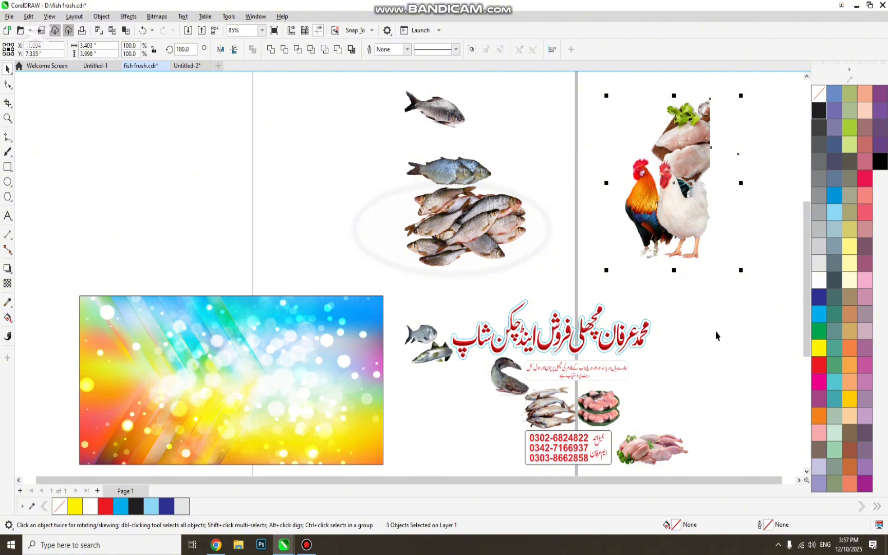
click(688, 284)
click(676, 220)
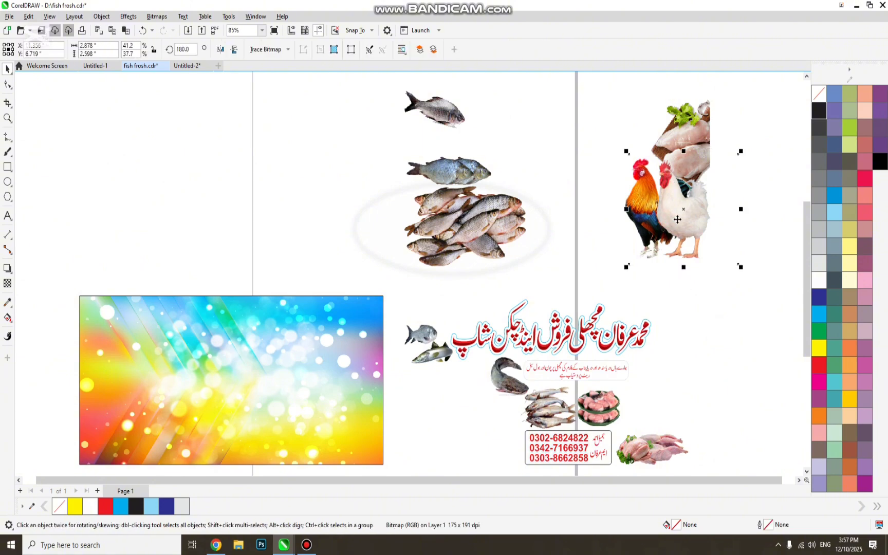
- Switch to Chrome and search Google Images for "chikan png" in place of the hardware banner query
key(alt+Tab)
click(464, 11)
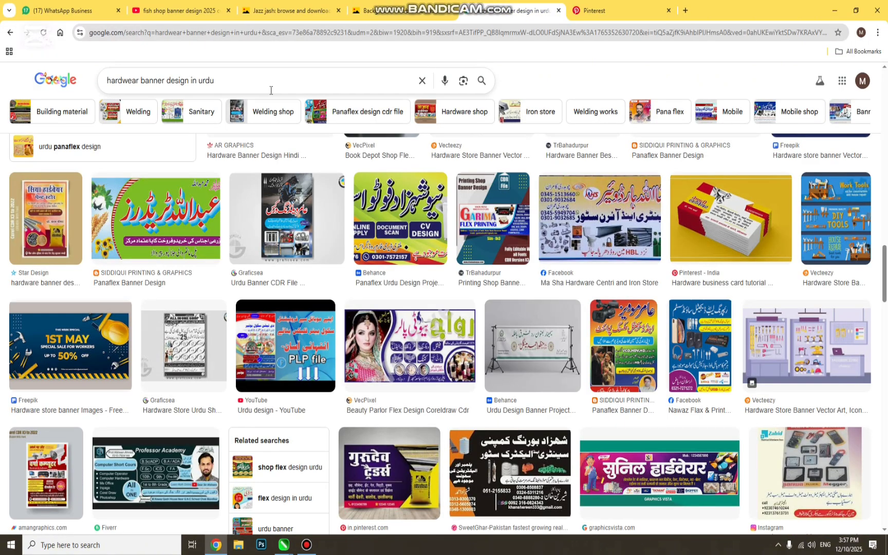
click(252, 70)
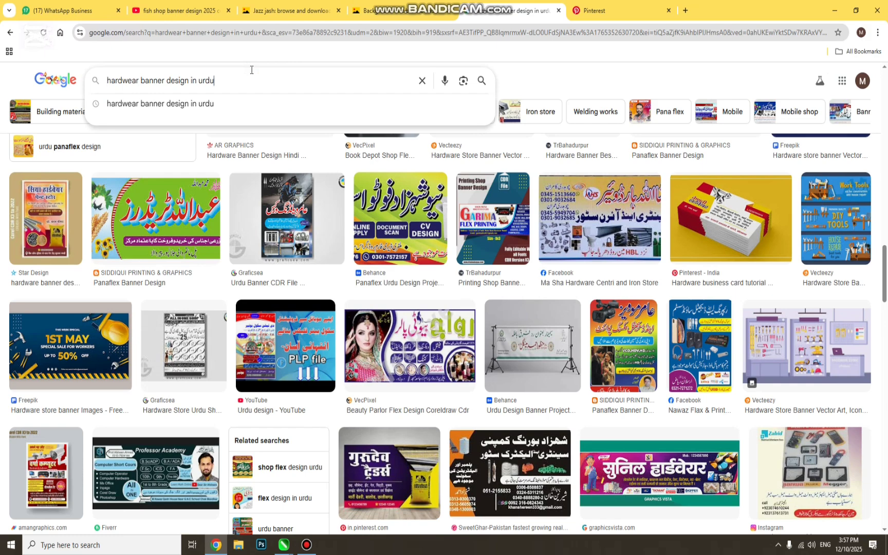
key(ctrl+a)
text(c)
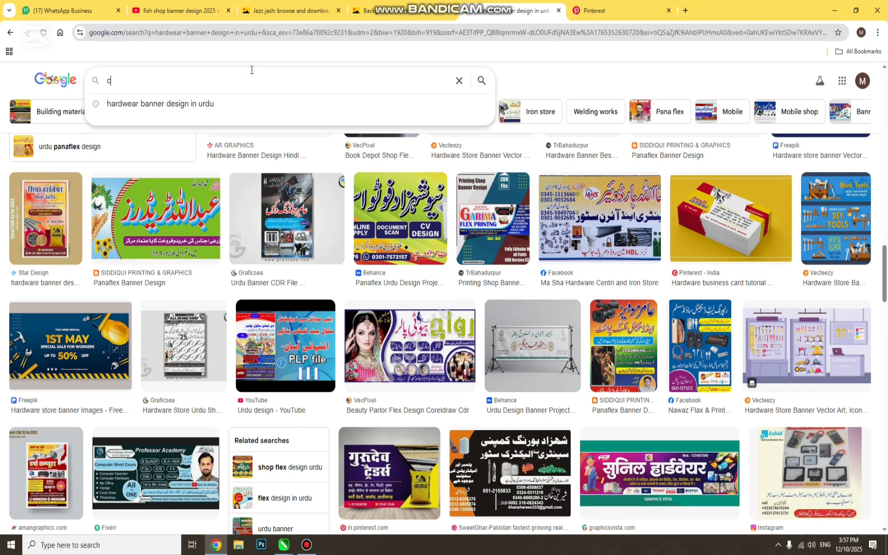
text(hikan p)
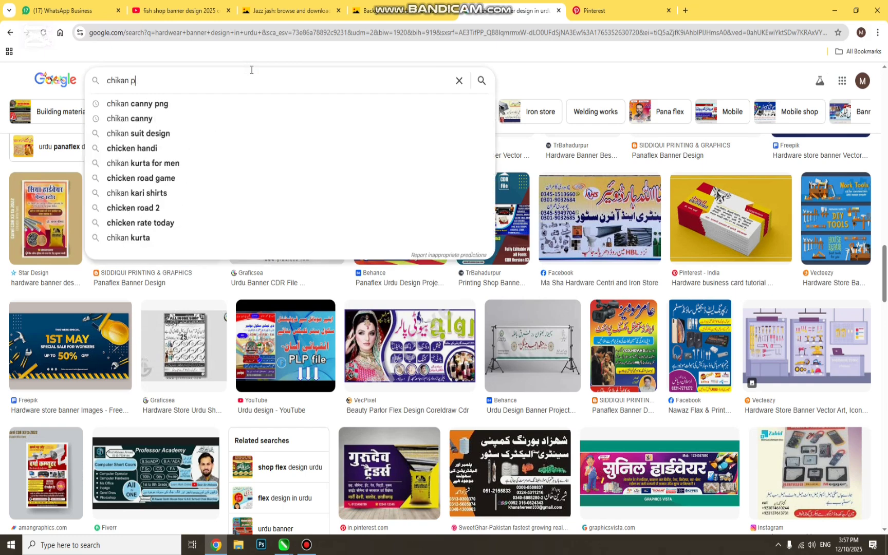
text(ng)
key(Return)
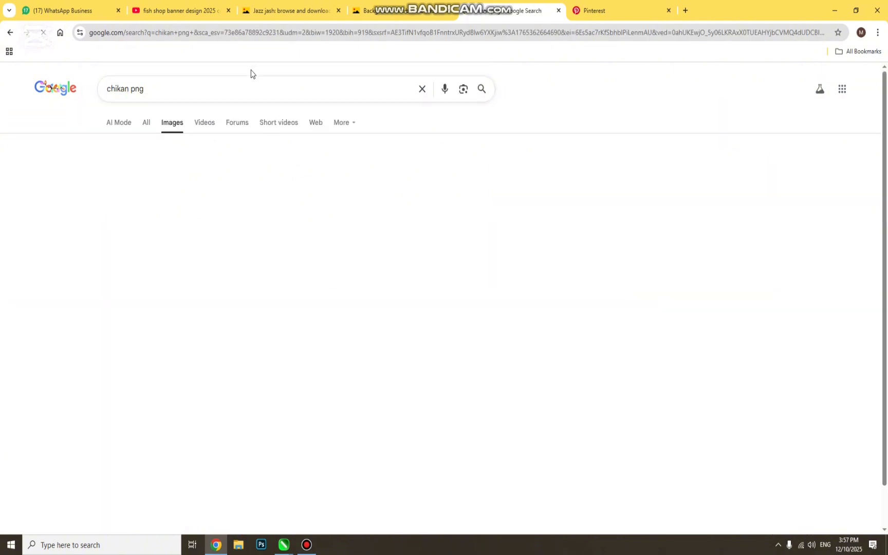
- Browse the chicken PNG image results for pictures that suit the banner
scroll(323, 284, down, 3)
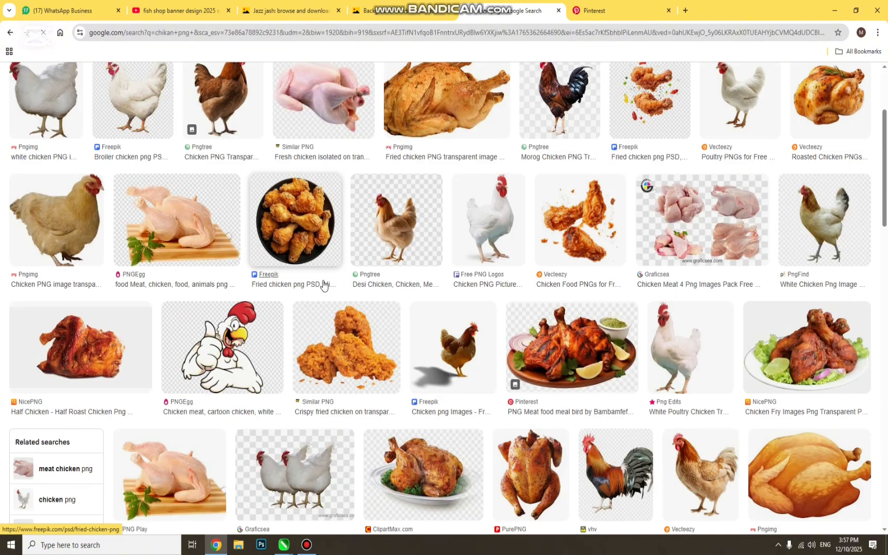
scroll(323, 284, down, 4)
scroll(319, 285, down, 4)
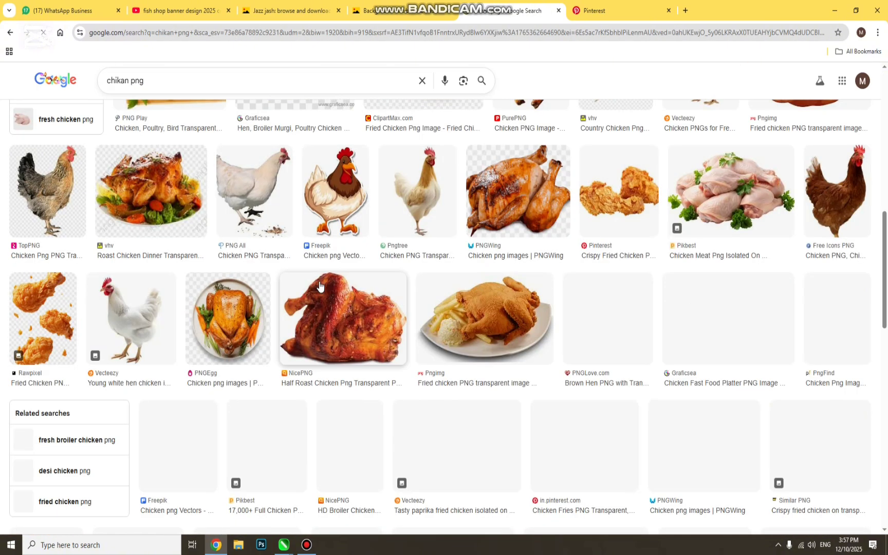
scroll(319, 286, up, 10)
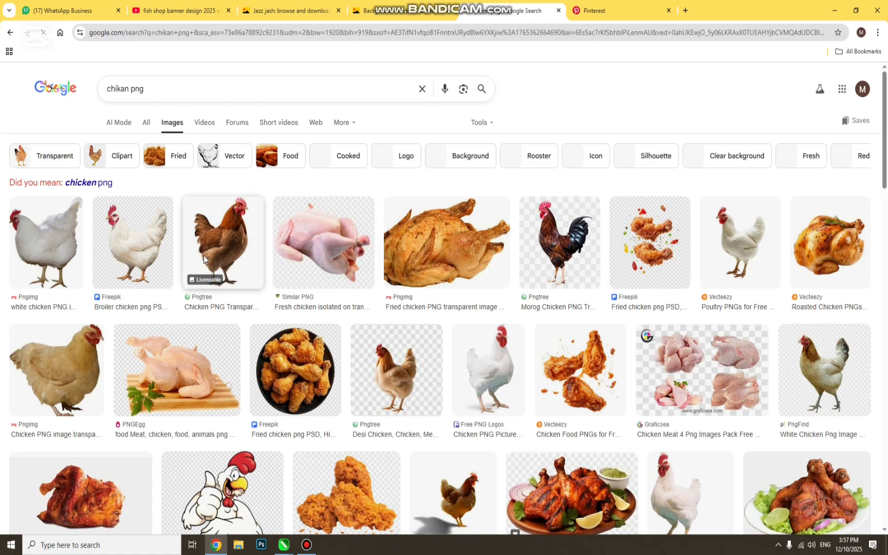
- Switch back to CorelDRAW and check the rooster, white hen and chicken meat pictures beside the page
key(alt+Tab)
click(723, 349)
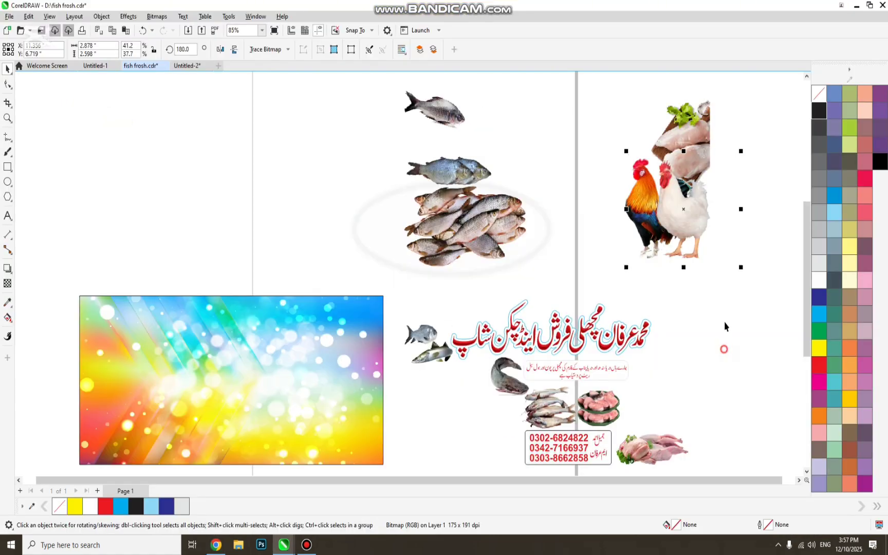
click(675, 227)
click(628, 191)
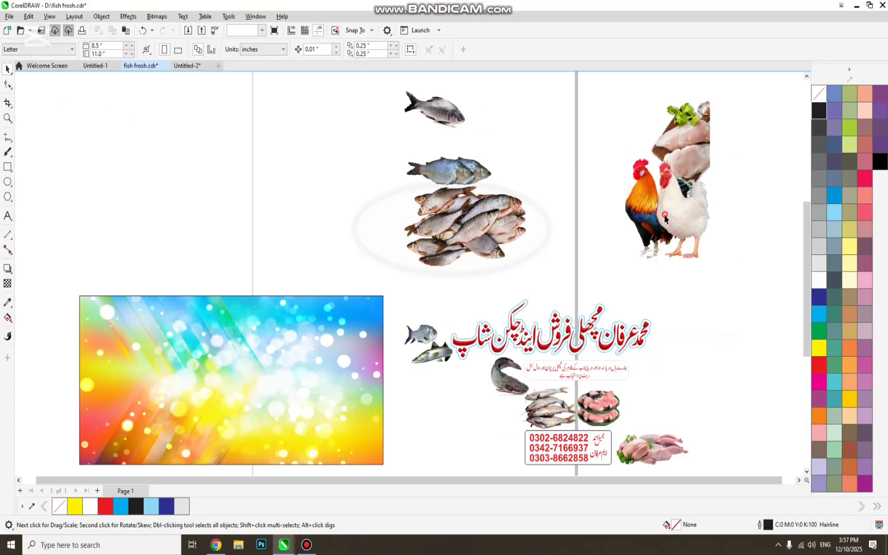
click(662, 216)
click(628, 224)
click(674, 208)
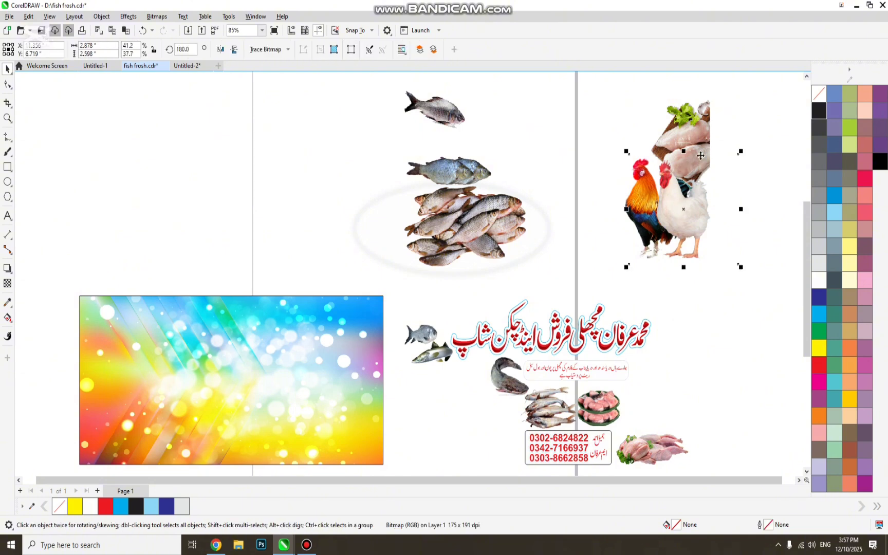
click(682, 137)
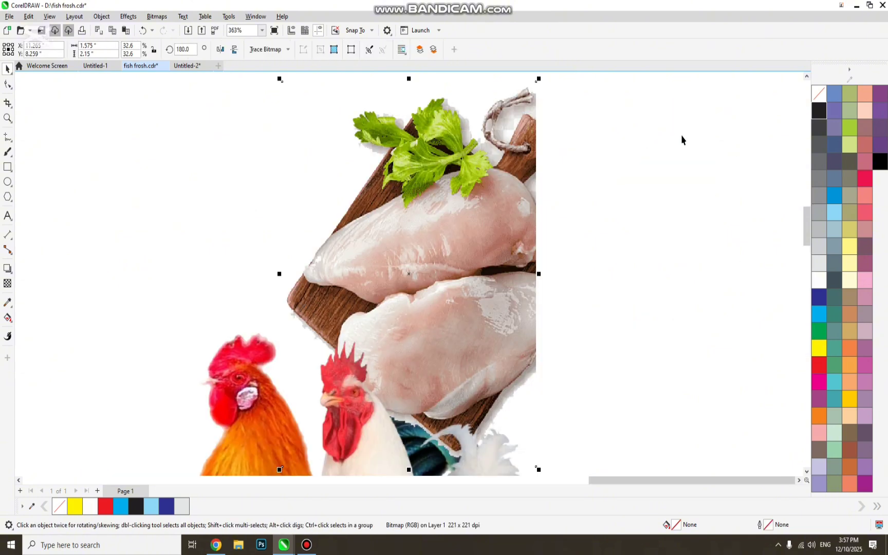
- Move the rooster, hen and chicken meat pictures together onto the right end of the colourful banner background
scroll(682, 140, down, 5)
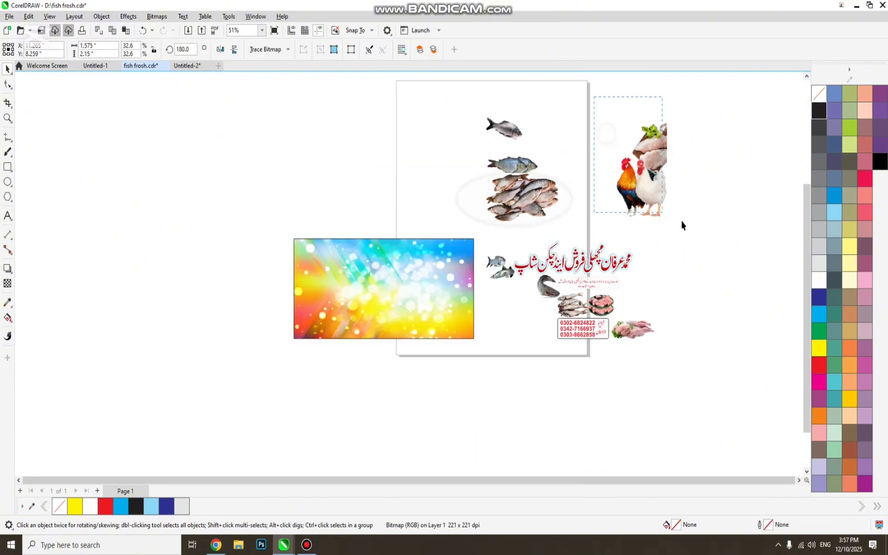
drag(641, 187, 440, 299)
drag(293, 204, 531, 377)
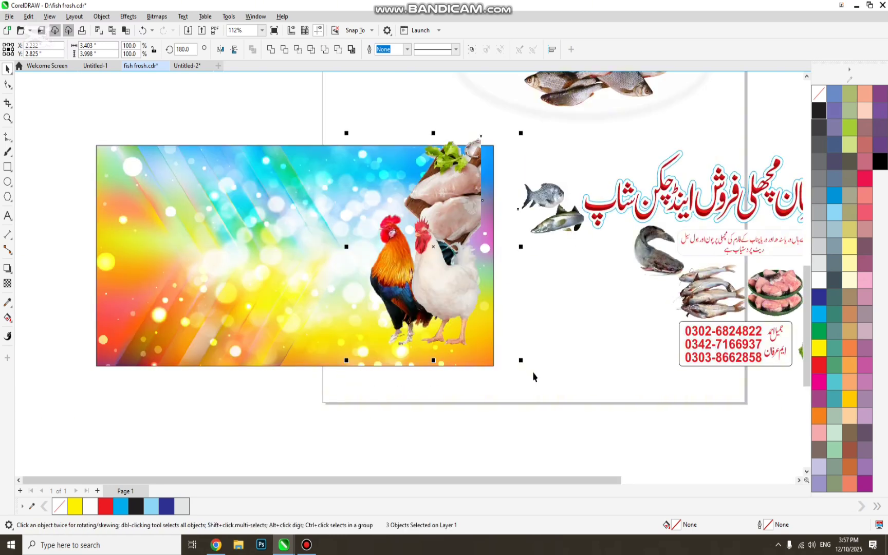
drag(463, 304, 464, 323)
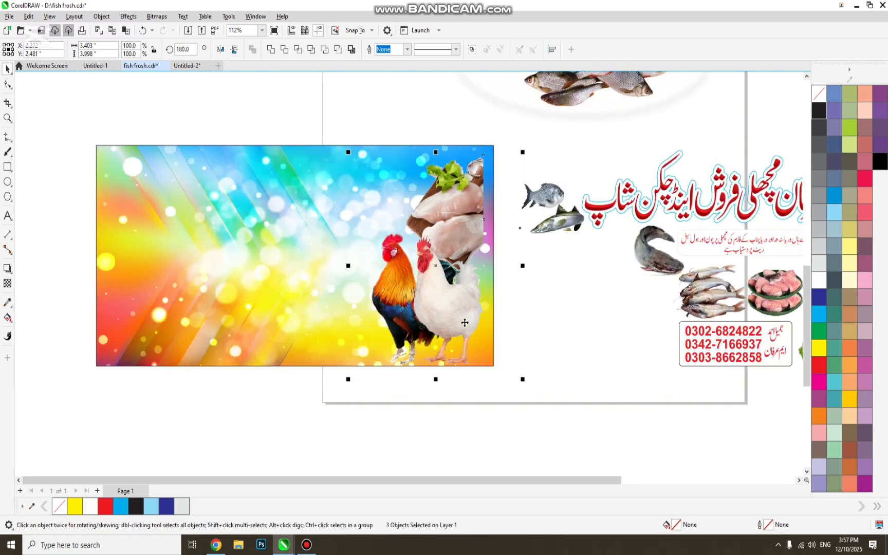
- Nudge the chicken pictures right and slightly up so the meat board meets the banner's right edge
key(Right)
key(Right)
key(Right)
key(Right)
key(Right)
key(Right)
key(Right)
key(Right)
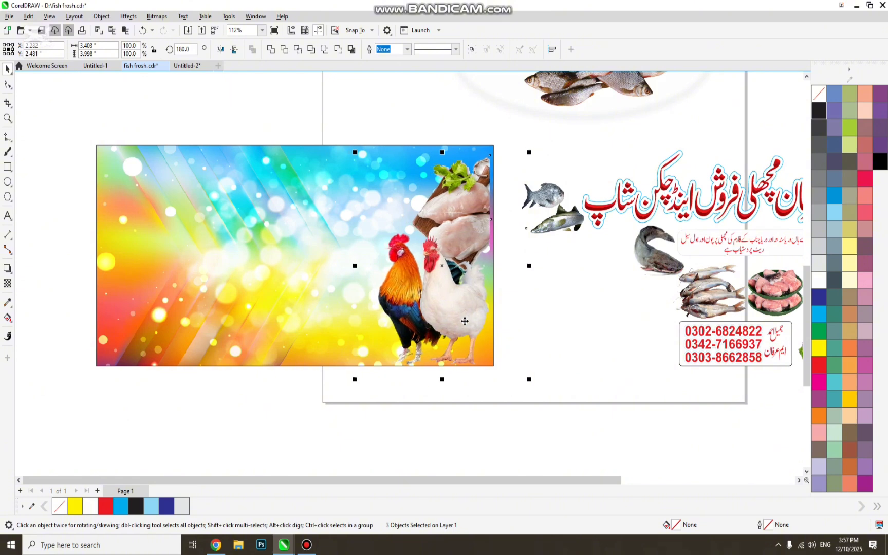
key(Right)
key(Right)
key(Up)
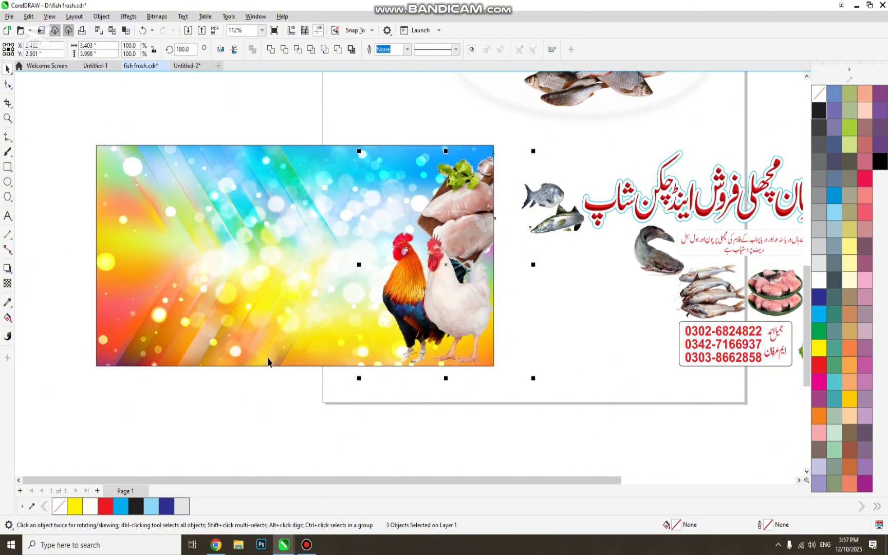
scroll(267, 360, down, 3)
click(259, 405)
- Move the fish pile and its soft white ellipse together onto the lower left of the banner background
scroll(328, 393, up, 1)
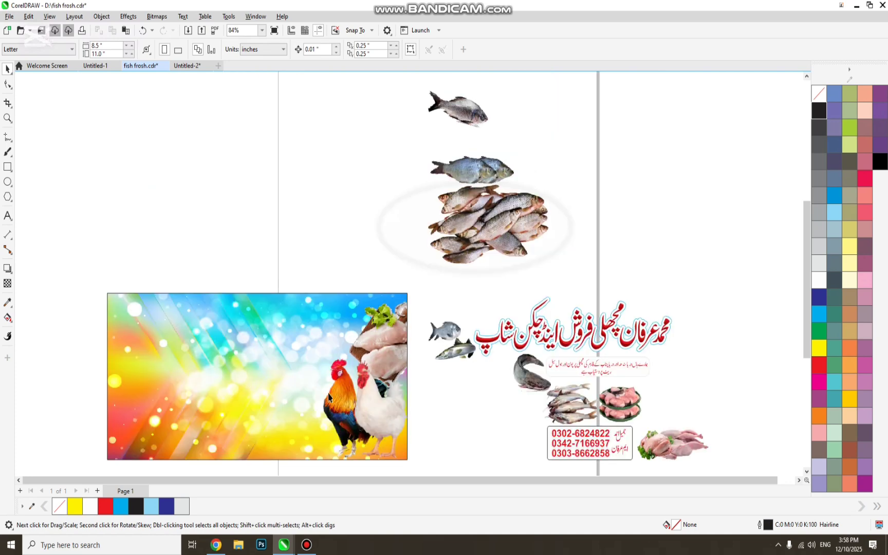
scroll(368, 372, down, 2)
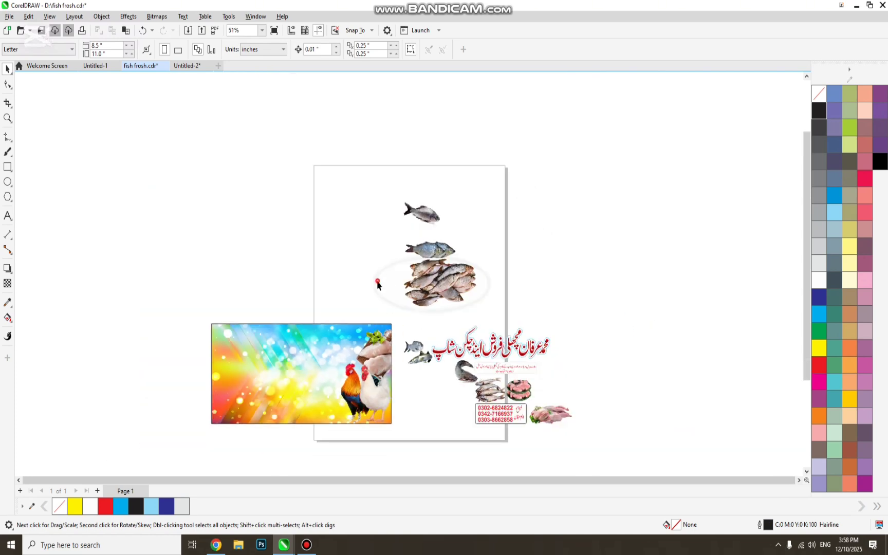
click(378, 283)
shift+click(442, 284)
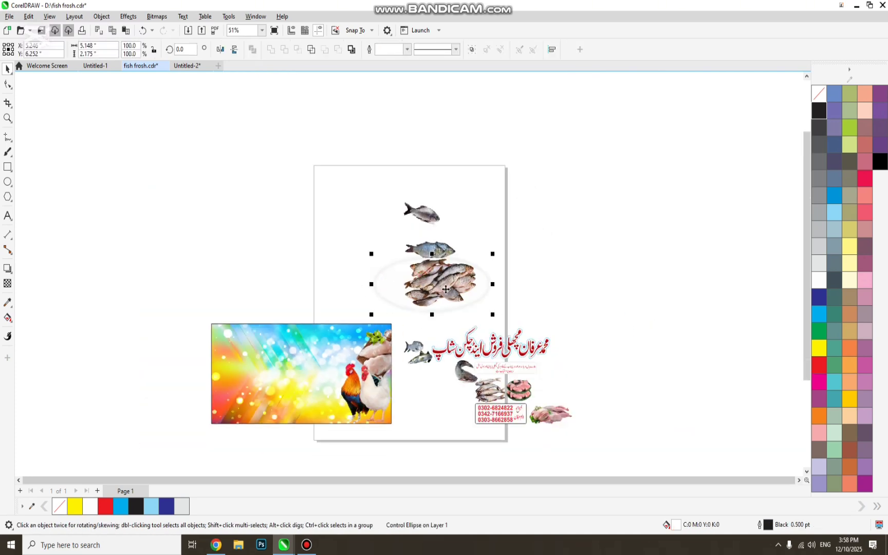
drag(445, 281, 255, 393)
key(F2)
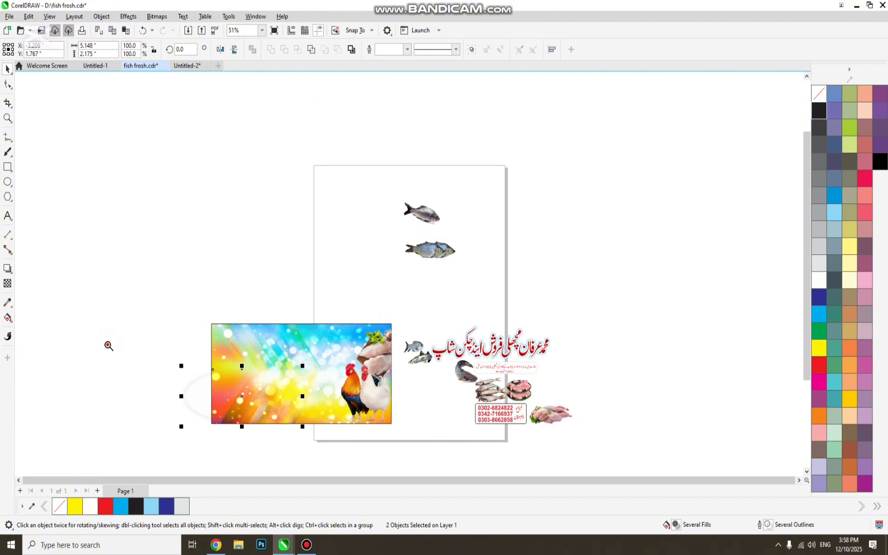
drag(97, 332, 381, 434)
key(Right)
key(Right)
key(Right)
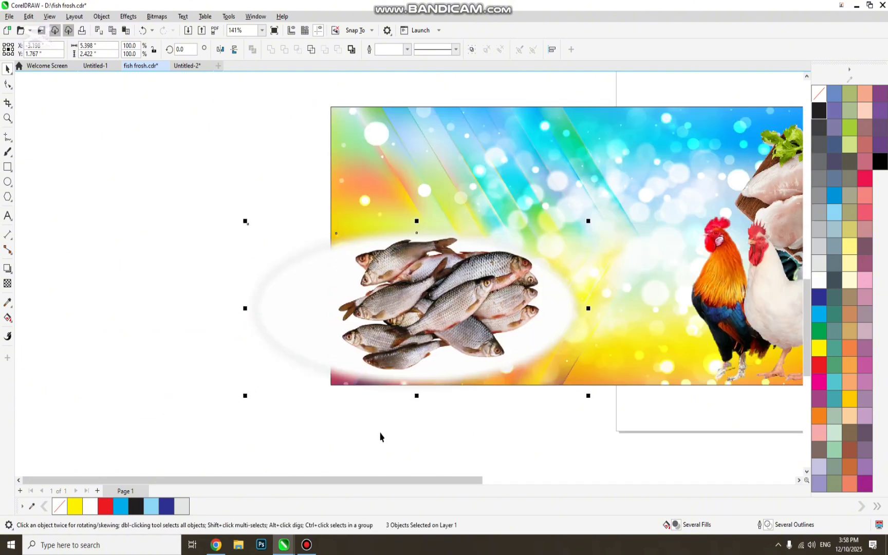
- Adjust the white ellipse behind the fish pile and PowerClip both inside the banner background
drag(279, 236, 432, 359)
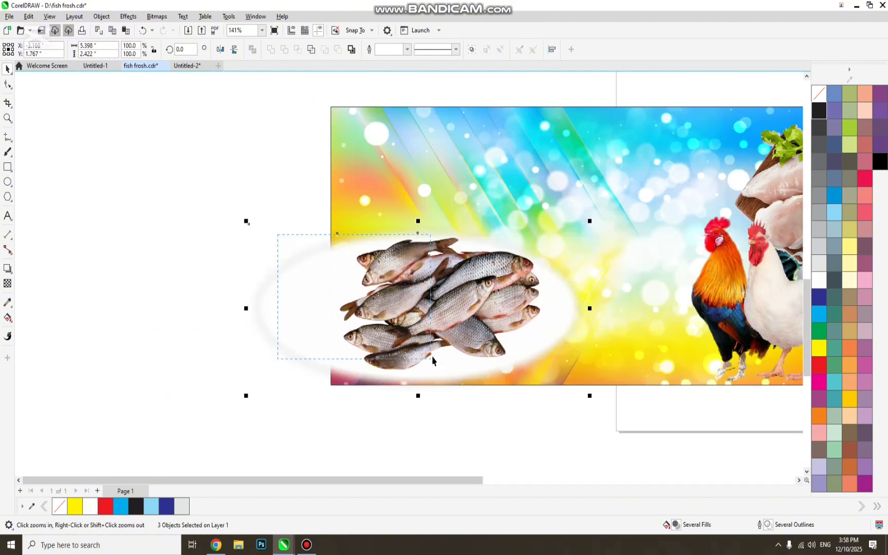
key(space)
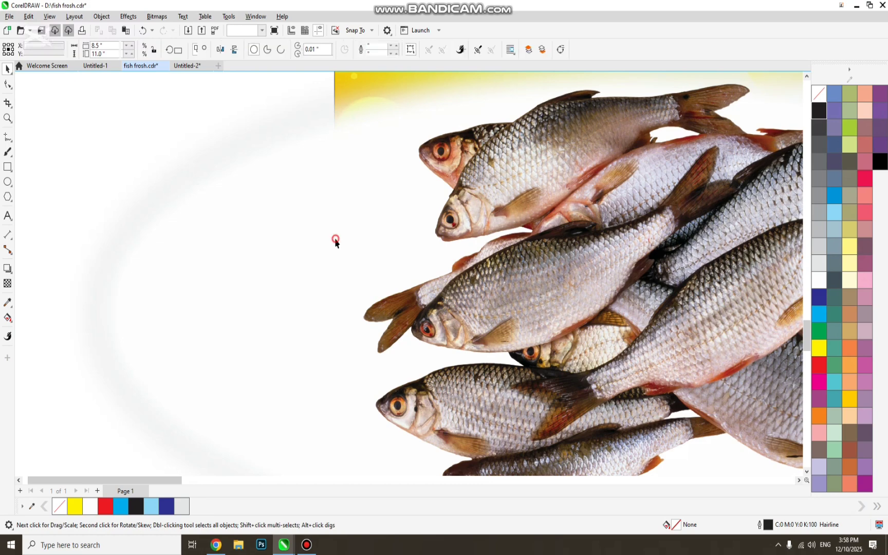
click(341, 282)
scroll(340, 282, down, 2)
mouse_move(339, 278)
mouse_down()
mouse_move(125, 253)
mouse_move(317, 293)
mouse_move(333, 276)
mouse_move(329, 267)
mouse_up()
shift+click(449, 277)
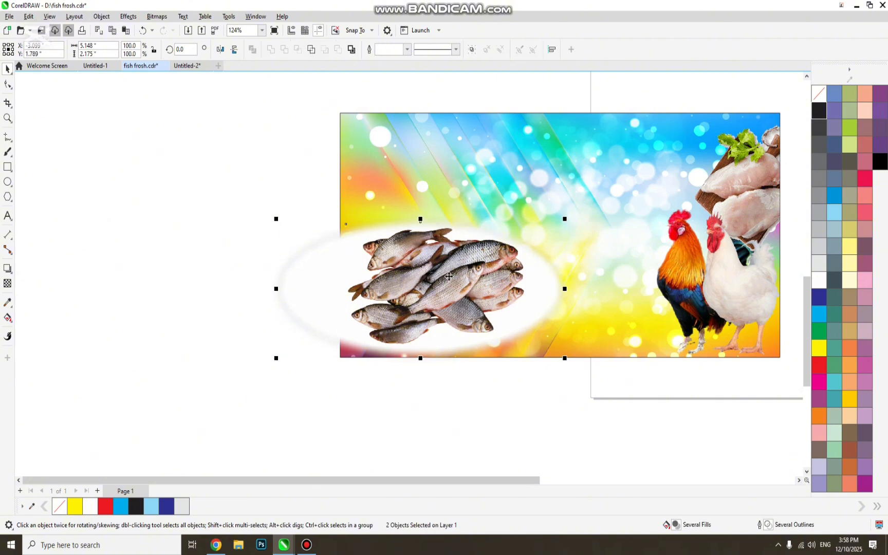
key(alt+p)
click(538, 209)
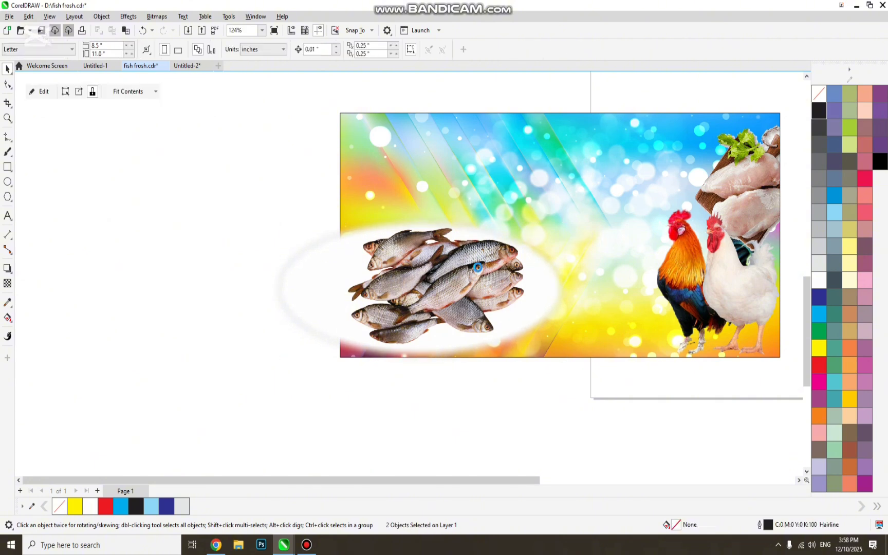
- Reposition the PowerClipped fish pile slightly lower and to the left, and shift it down together with its white ellipse
ctrl+click(449, 286)
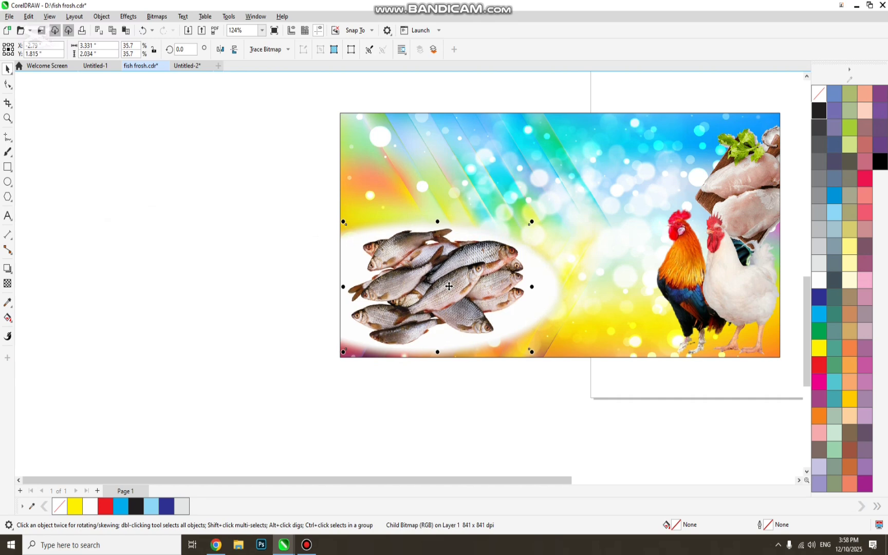
key(Down)
key(Down)
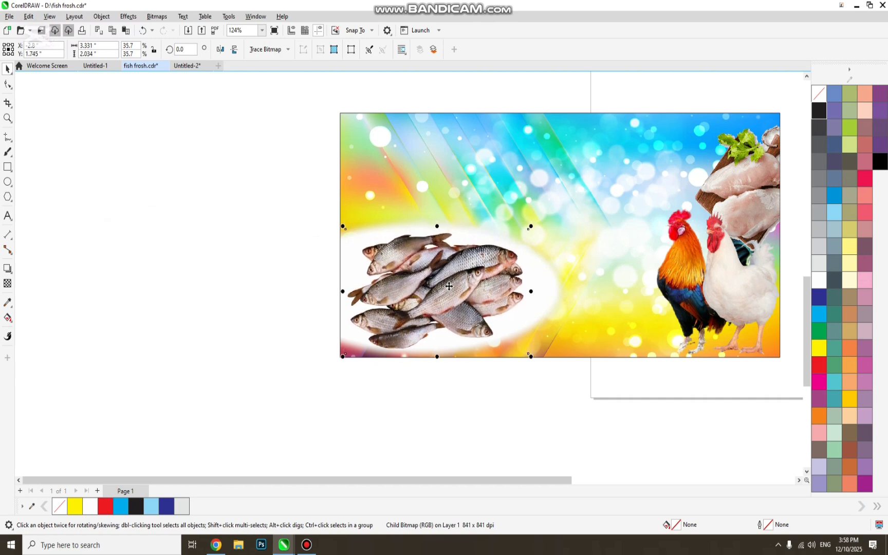
key(Left)
drag(449, 286, 448, 286)
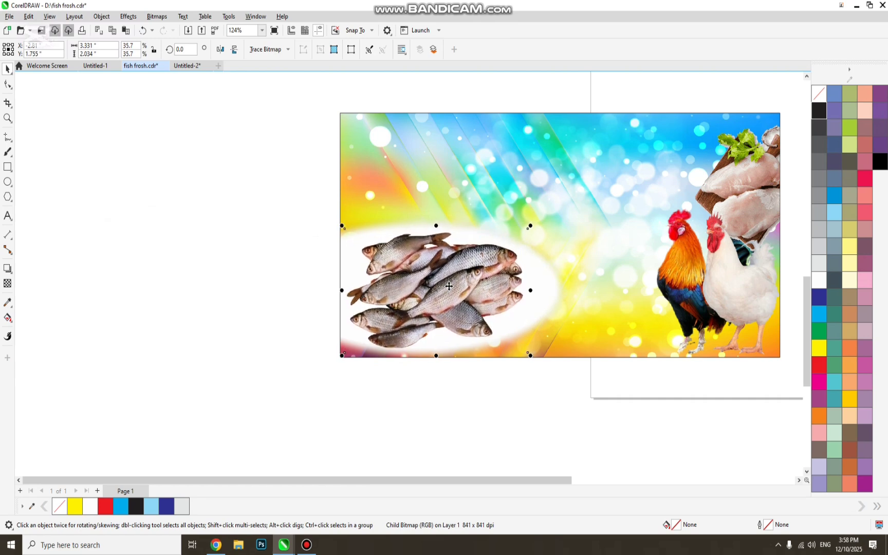
ctrl+shift+click(542, 294)
drag(541, 295, 540, 299)
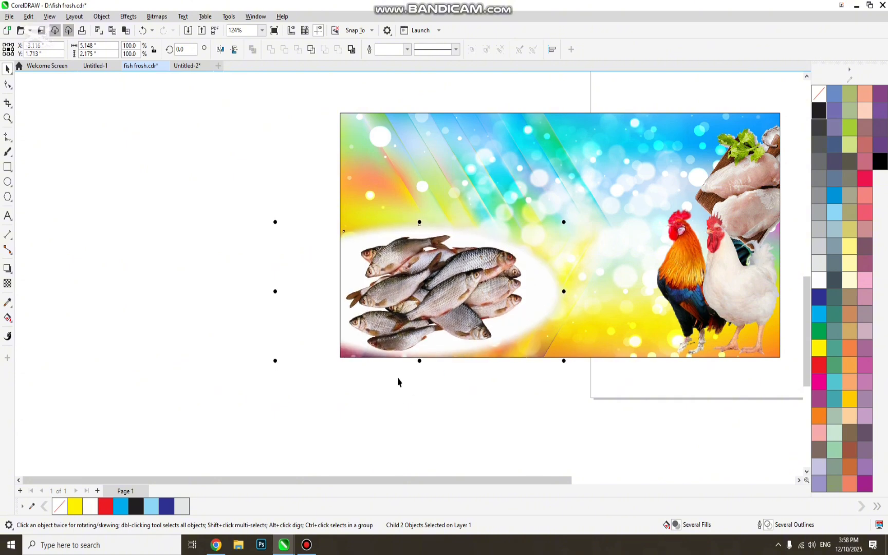
click(403, 376)
key(F4)
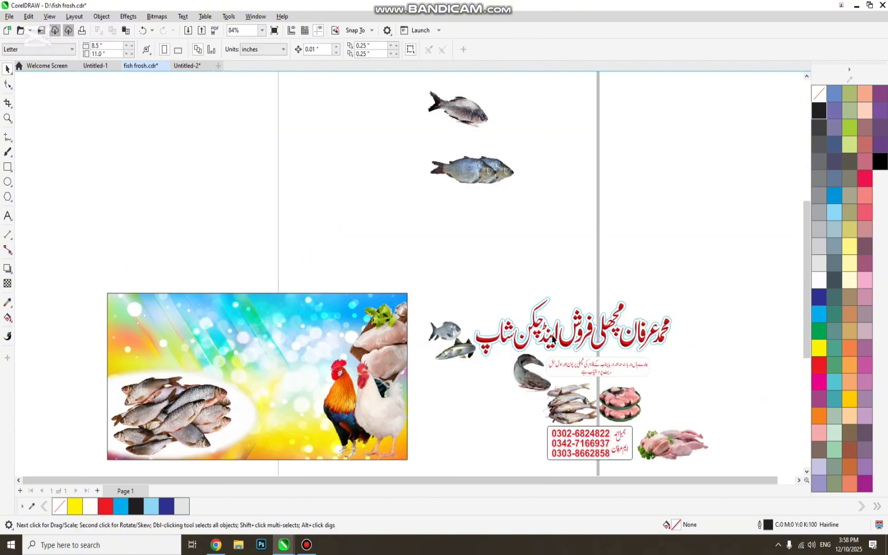
- Move the two green plates of cut fish together onto the banner, beside the fish pile's lower right
click(468, 360)
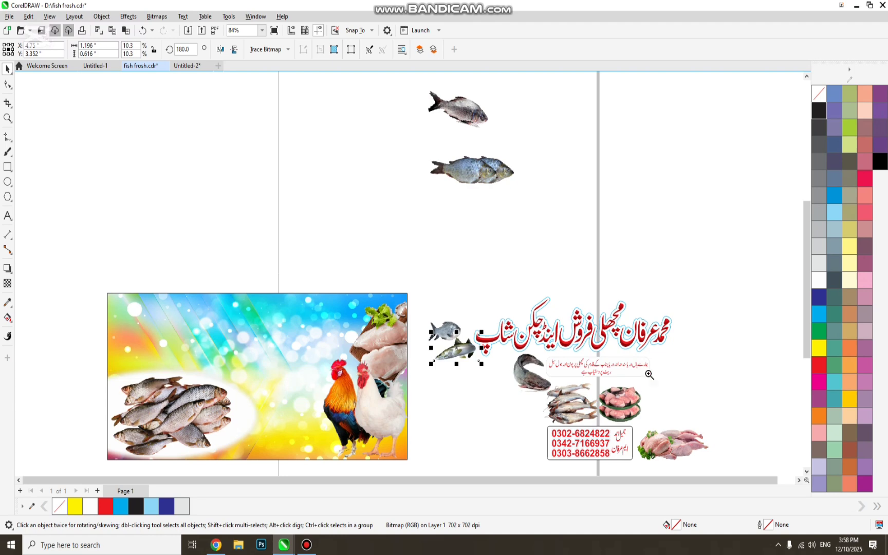
drag(649, 375, 589, 452)
click(465, 303)
shift+click(428, 211)
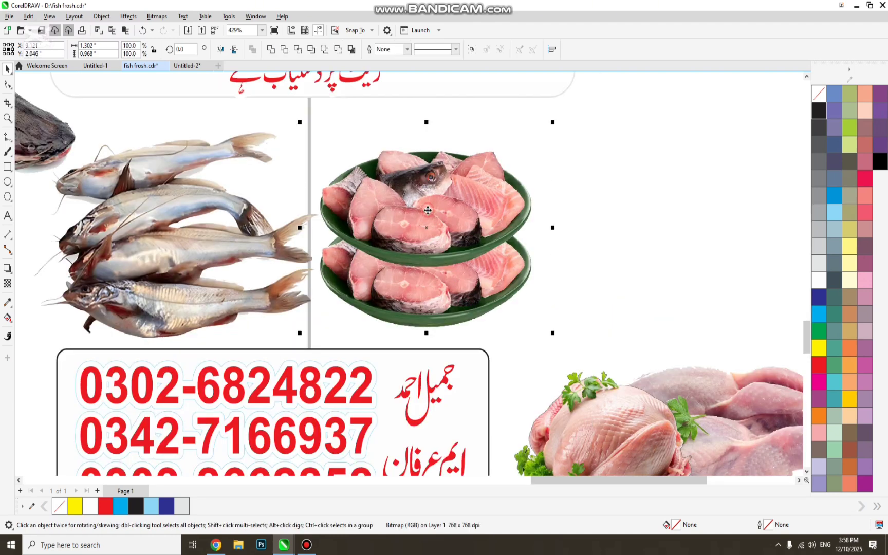
key(F4)
drag(626, 407, 286, 398)
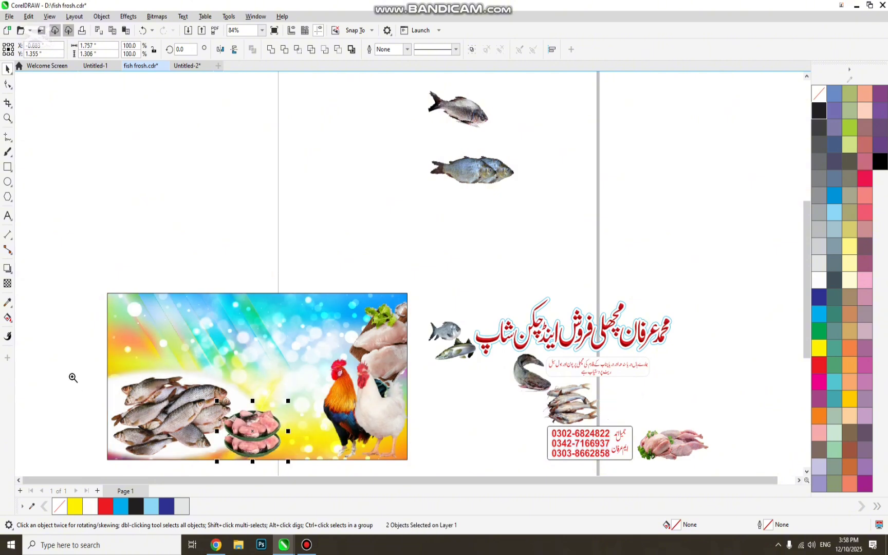
- Nudge the two fish plates right and slightly up until they stand clear of the fish pile
drag(73, 377, 317, 460)
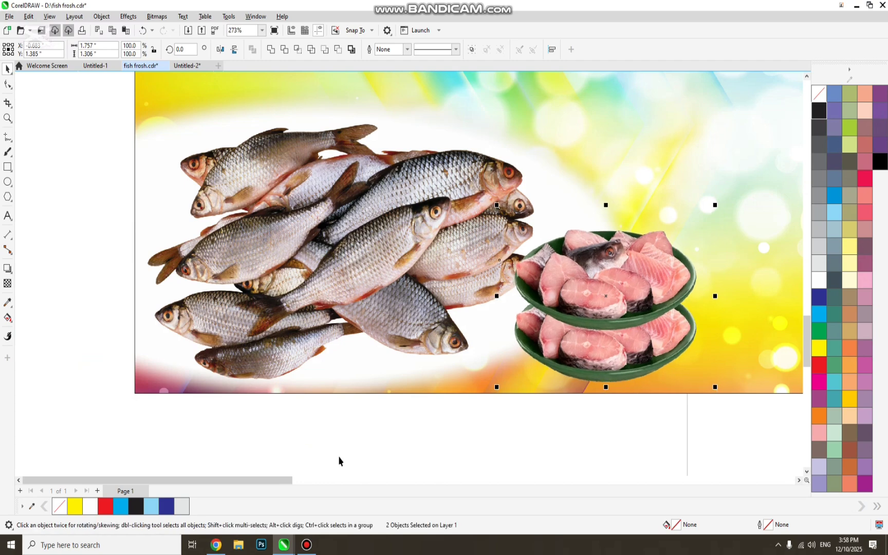
key(Right)
key(Right)
key(Up)
key(Up)
key(Right)
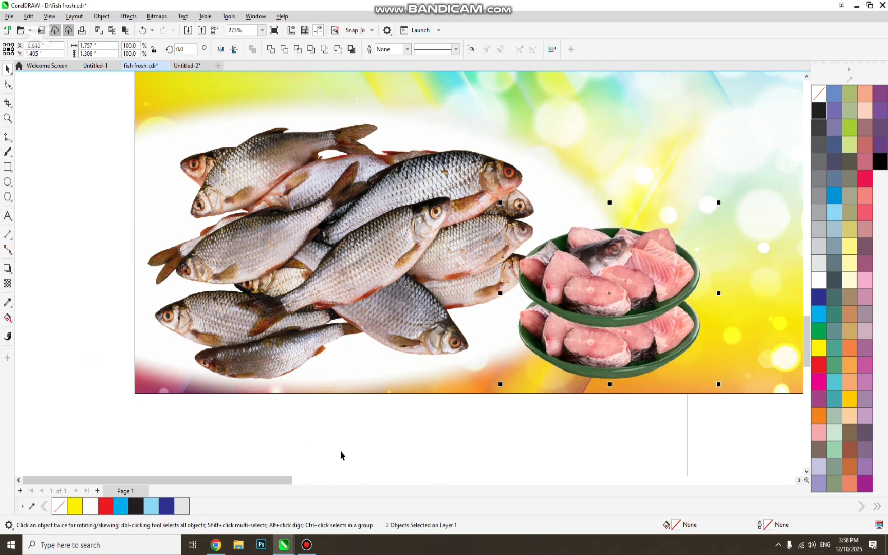
key(Right)
key(Up)
key(Right)
scroll(362, 459, down, 2)
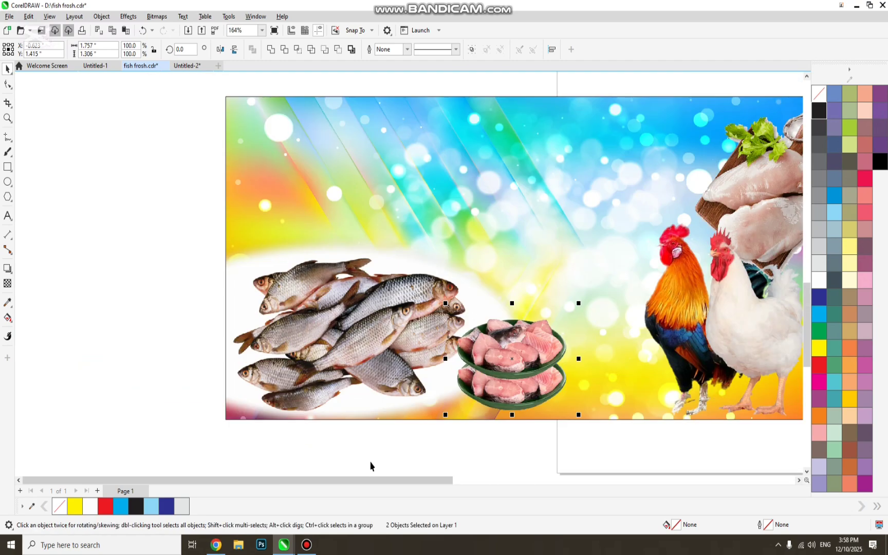
key(Right)
key(Right)
key(Right)
key(Right)
key(Right)
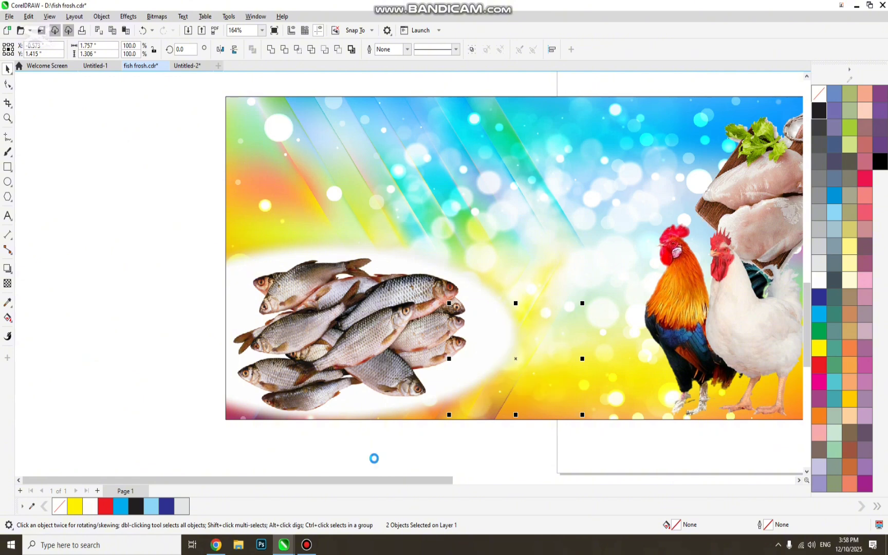
key(Right)
key(Right)
key(Right)
key(Right)
key(Right)
key(Right)
key(Right)
key(Right)
key(Right)
key(Right)
key(Right)
key(Right)
key(Right)
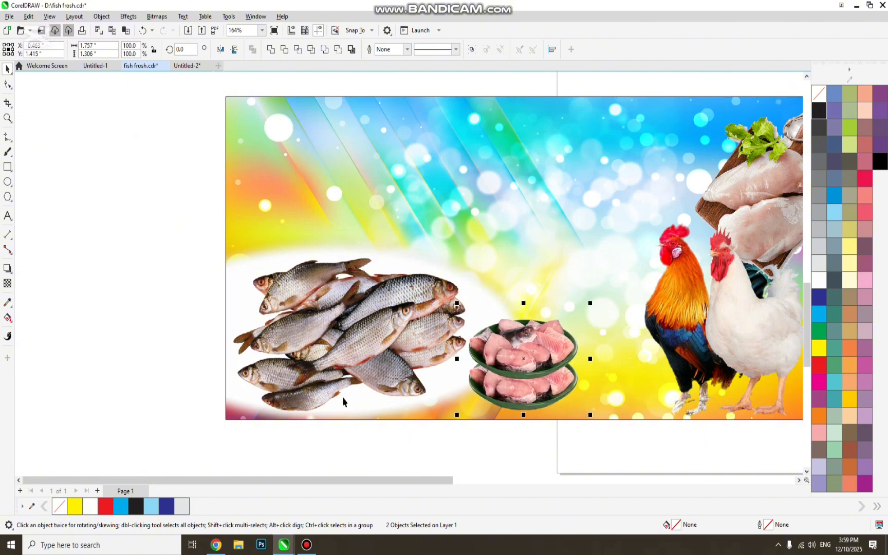
key(Left)
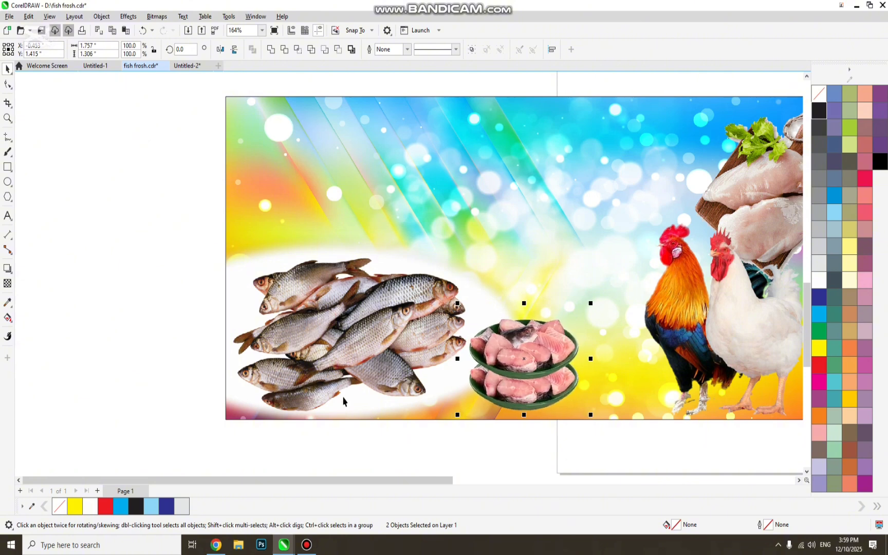
- Fine-tune the position of the two fish plates, nudging them slightly upward beside the fish pile
key(Left)
key(Down)
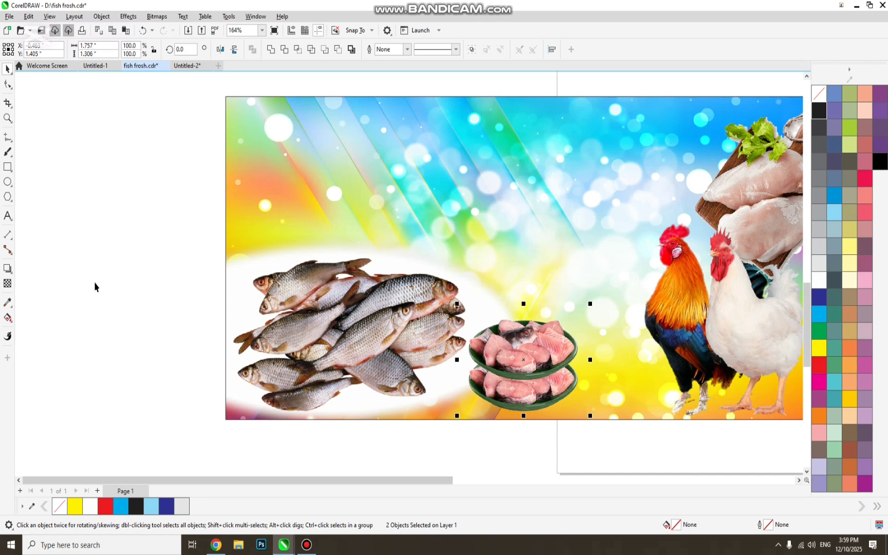
click(94, 286)
key(F4)
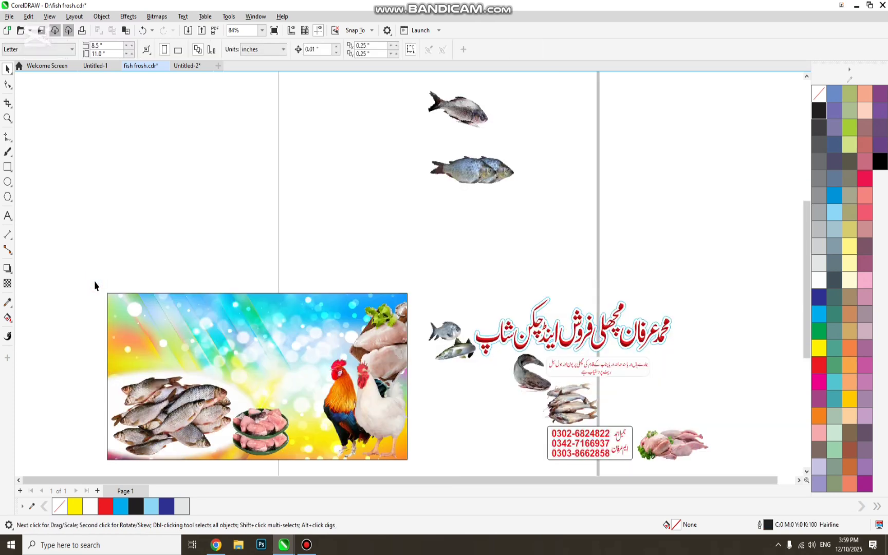
click(256, 441)
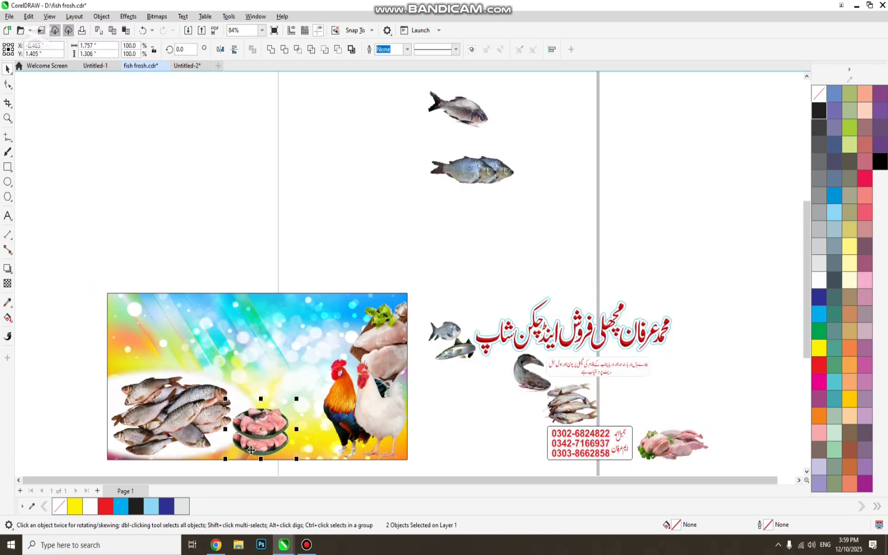
key(Up)
key(Up)
key(Up)
key(Up)
key(Right)
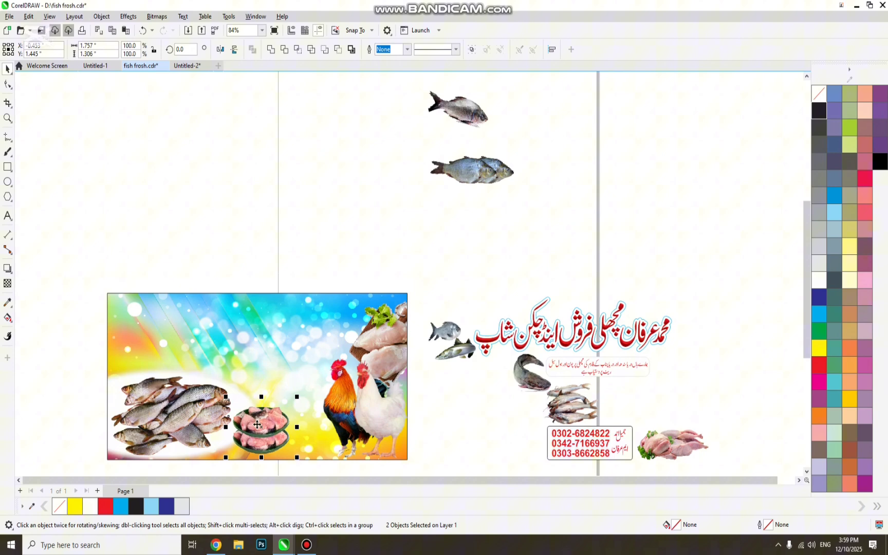
right_click(264, 315)
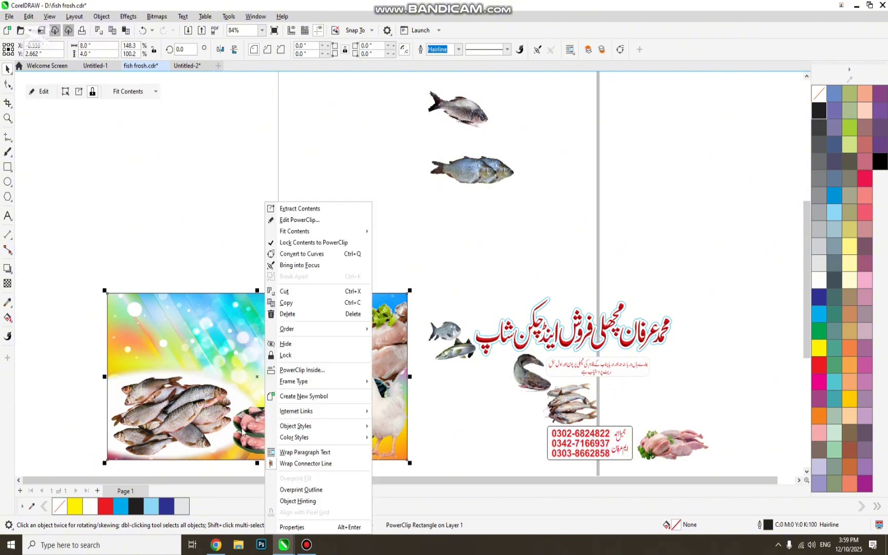
click(186, 246)
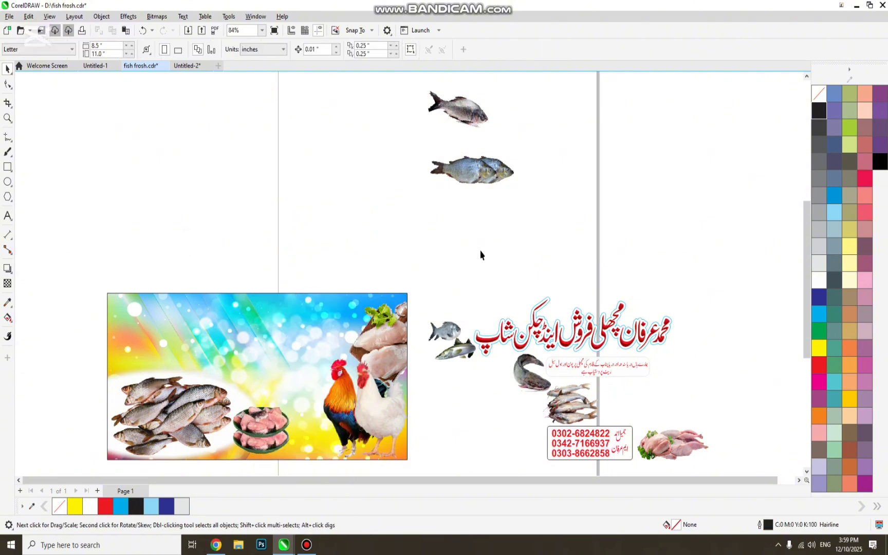
- Move the overlapping pair of blue-grey fish onto the banner above the fish pile and bring it to the front
key(z)
drag(592, 226, 594, 227)
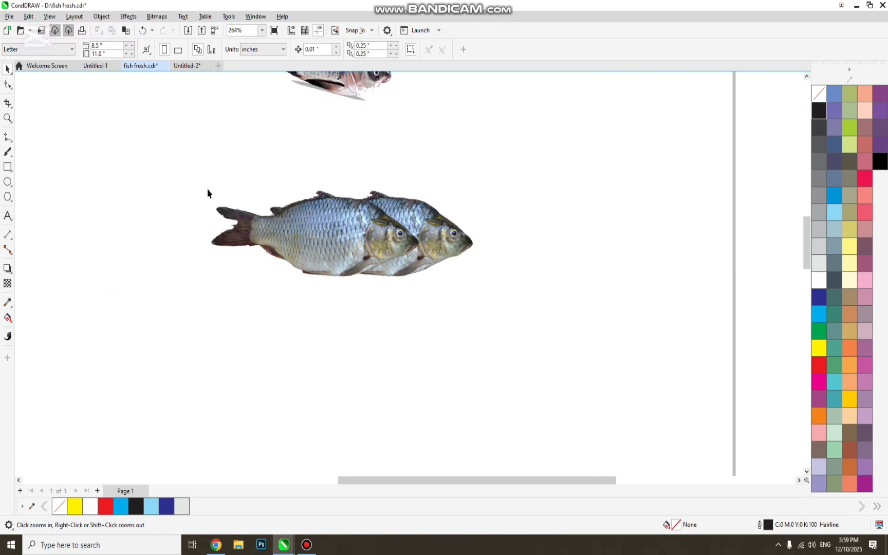
drag(529, 335, 528, 334)
key(F3)
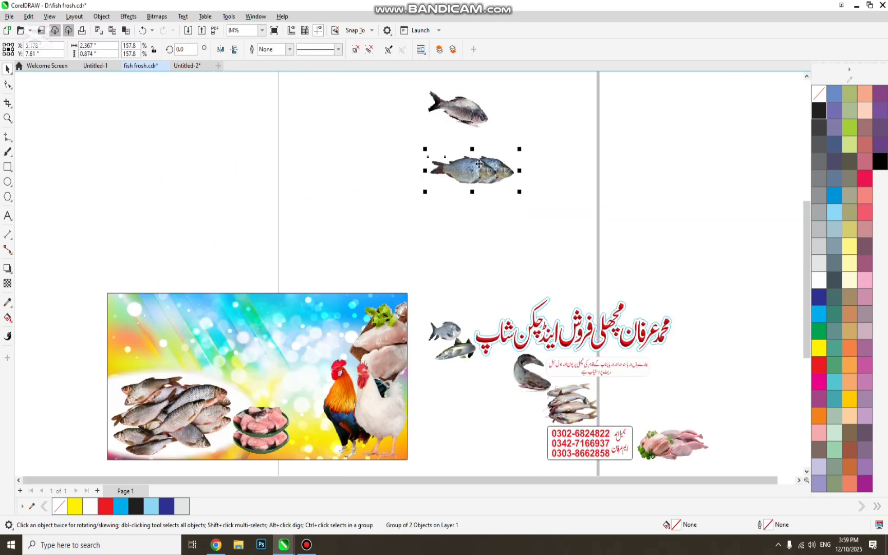
drag(479, 163, 103, 328)
key(z)
drag(85, 296, 310, 424)
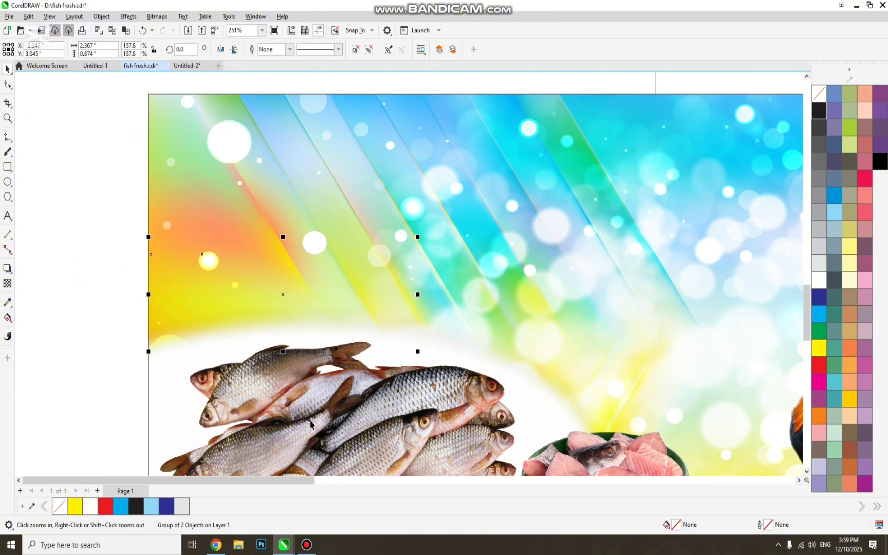
key(shift+Page_Up)
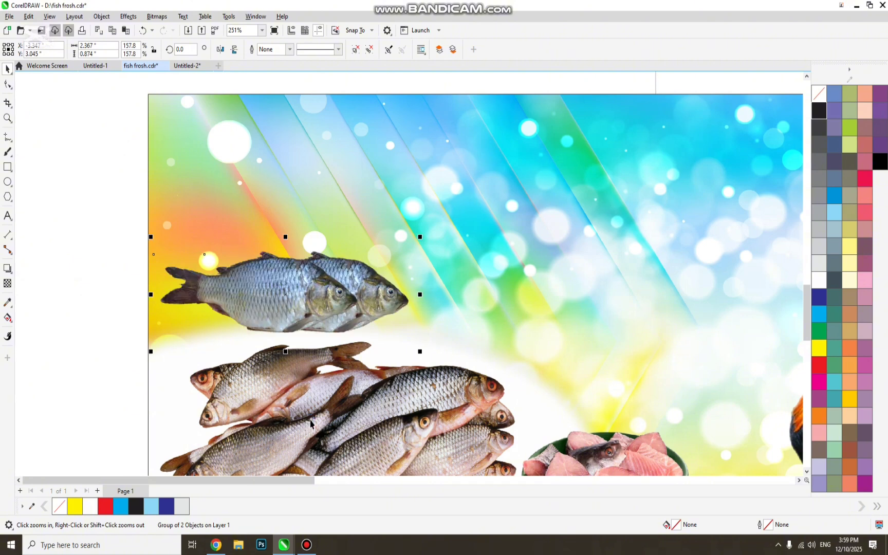
- Enlarge the blue-grey fish pair to about 2.79 by 1.03 inches and nudge it right and slightly down
key(Right)
key(Right)
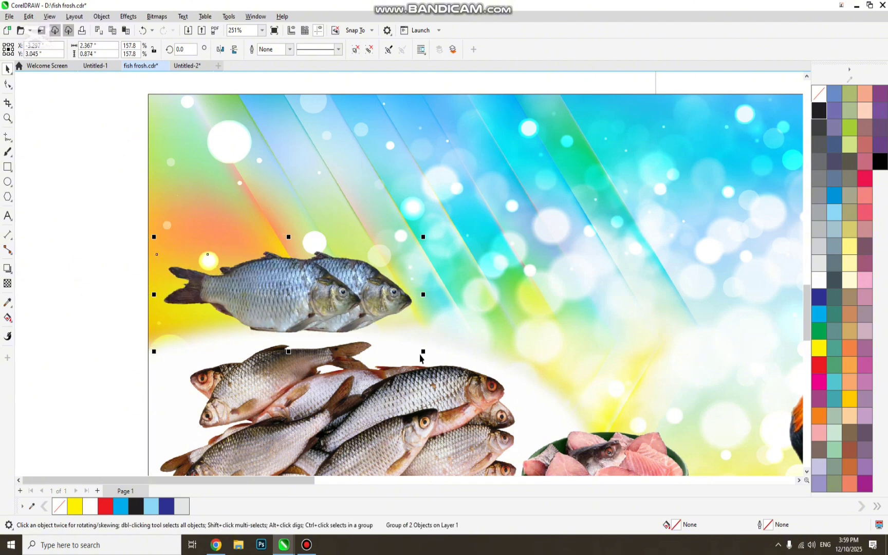
drag(426, 353, 435, 356)
key(Right)
key(Right)
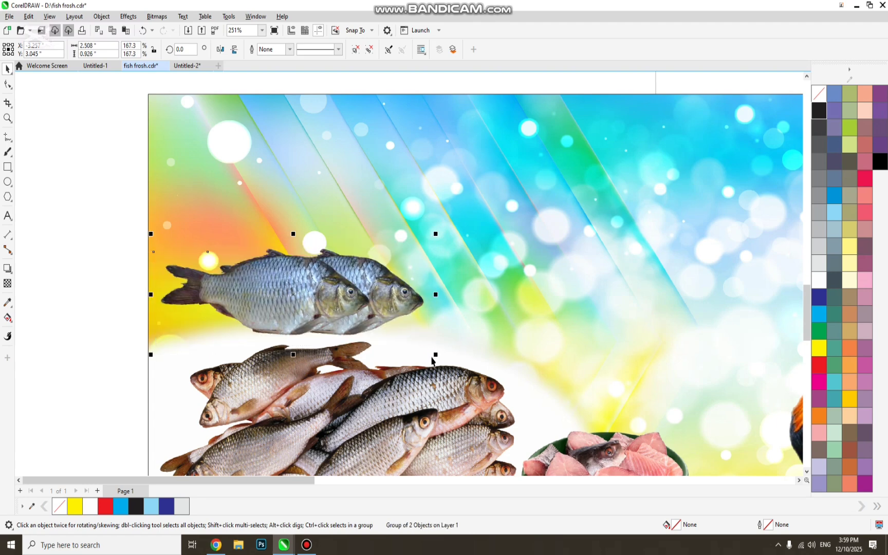
key(Down)
drag(438, 235, 454, 226)
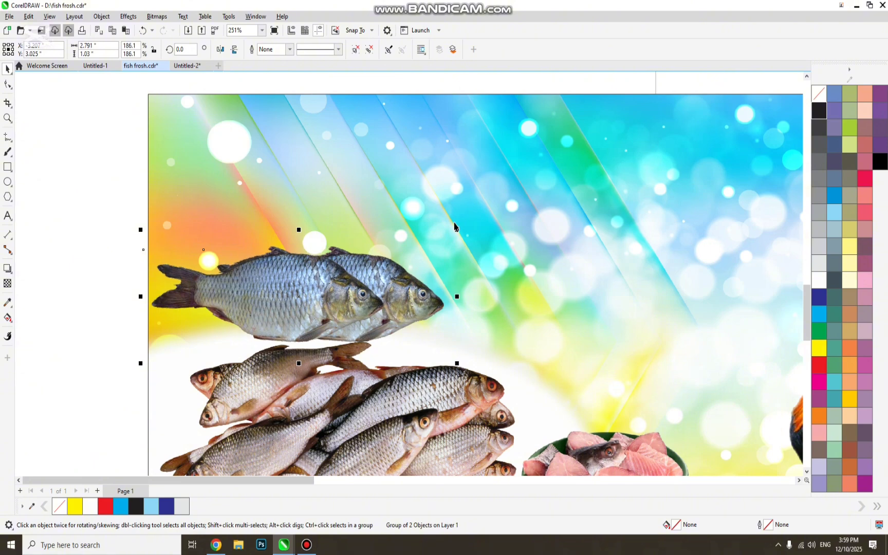
- Scale the blue-grey fish pair down slightly to about 2.68 by 0.99 inches above the fish pile
scroll(382, 280, down, 1)
scroll(382, 280, down, 2)
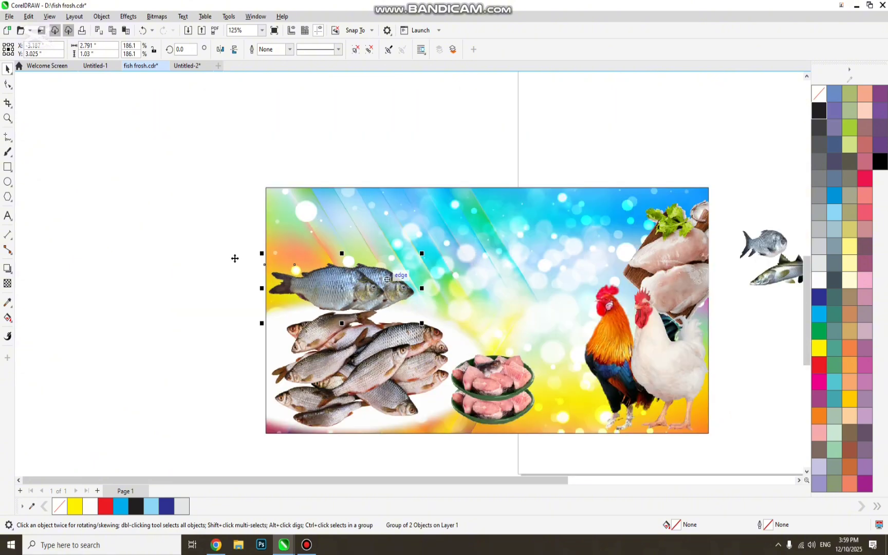
click(142, 227)
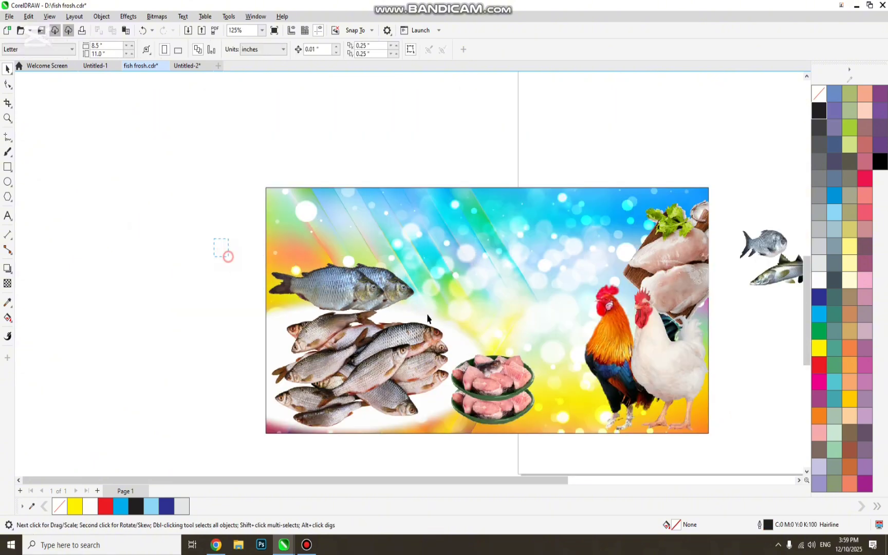
drag(438, 324, 439, 325)
drag(423, 252, 420, 255)
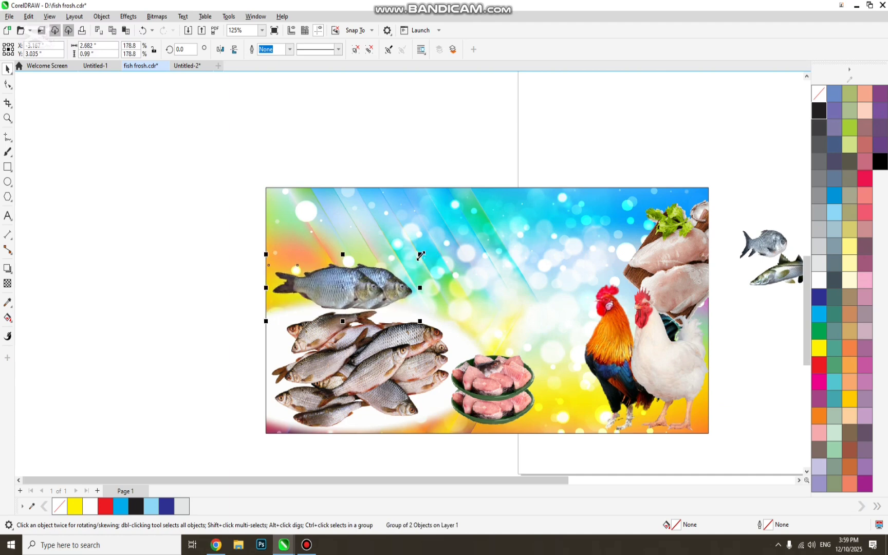
- Move the single dark fish from above the artwork onto the banner over the fish pair and bring it to the front
key(F4)
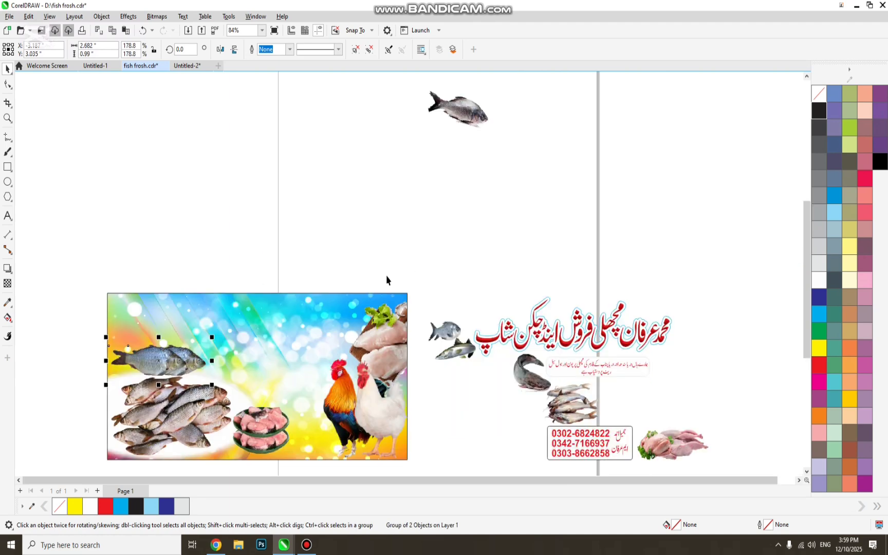
click(370, 192)
drag(465, 109, 145, 321)
key(F2)
drag(71, 262, 257, 389)
key(shift+Page_Up)
- Nudge the single fish right and rotate it to about 179.6° so it lies nearly level
key(Right)
key(Right)
key(Right)
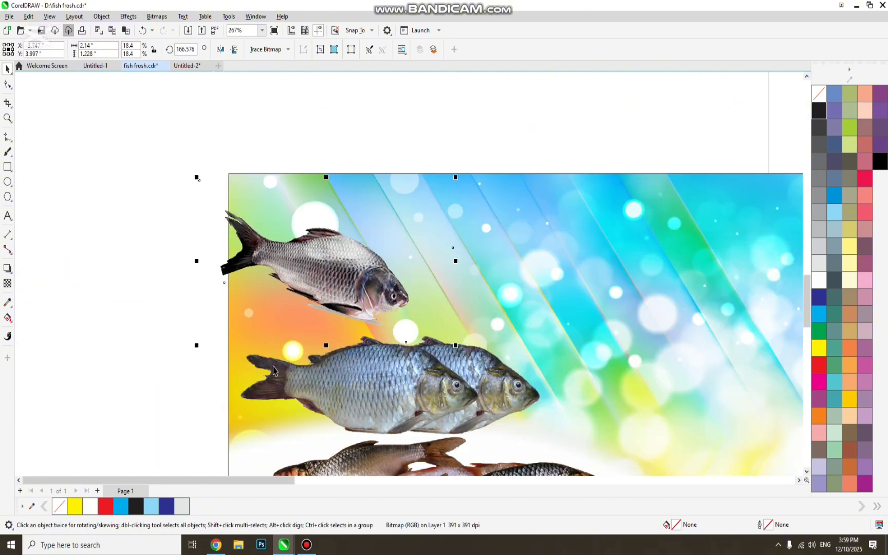
click(316, 297)
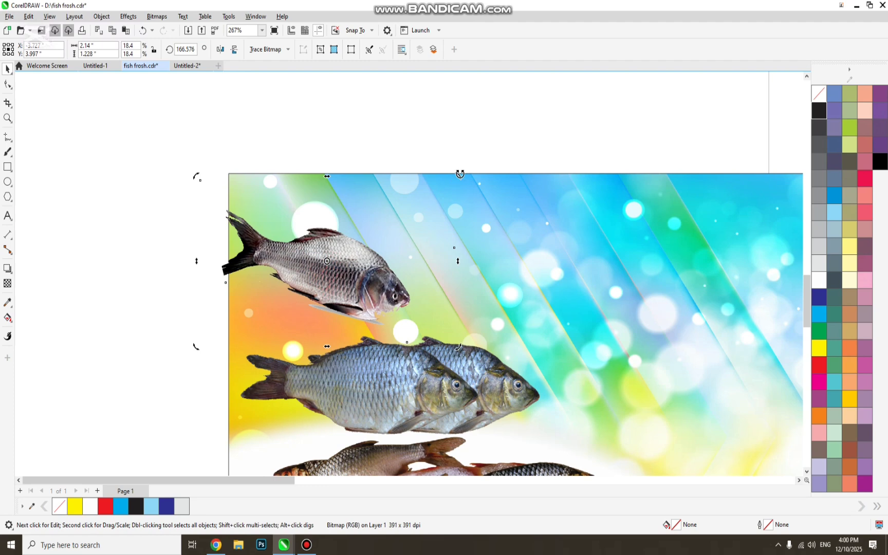
drag(459, 173, 444, 141)
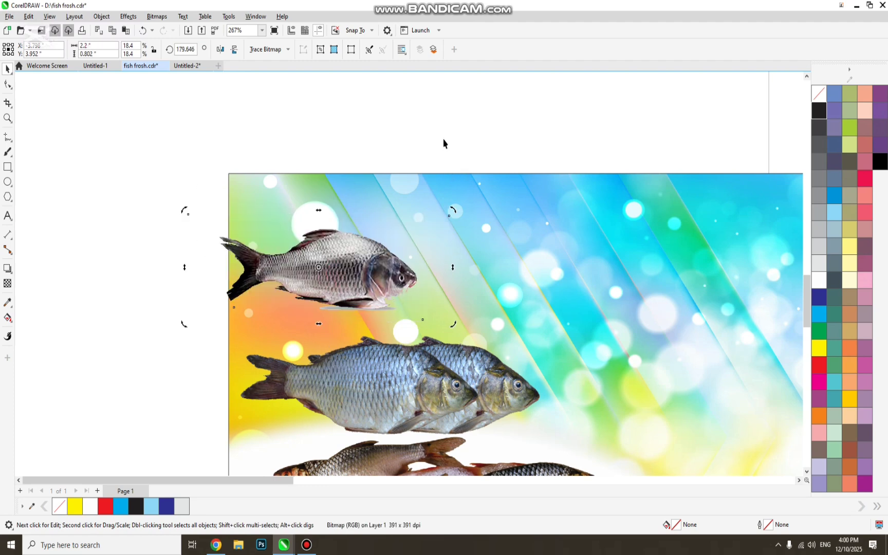
- Nudge the single fish right and down until it sits inside the banner edge, closer to the fish pair
key(Right)
key(Right)
key(Right)
key(Right)
key(Right)
key(Right)
key(Right)
key(Right)
key(Down)
key(Down)
key(Down)
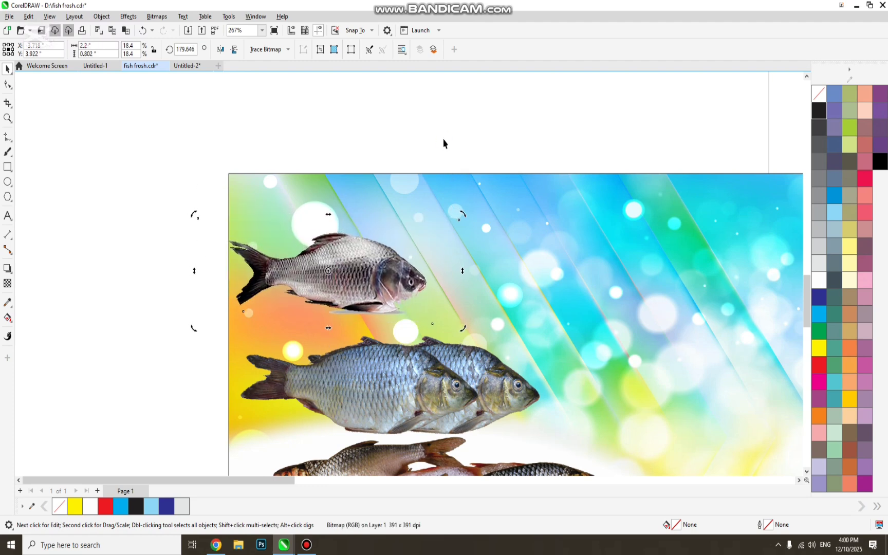
key(Down)
key(Down)
key(Down)
key(Down)
key(Down)
- Enlarge the single fish to about 2.28 by 0.83 inches and nudge it right and down toward the fish pair
scroll(290, 348, down, 1)
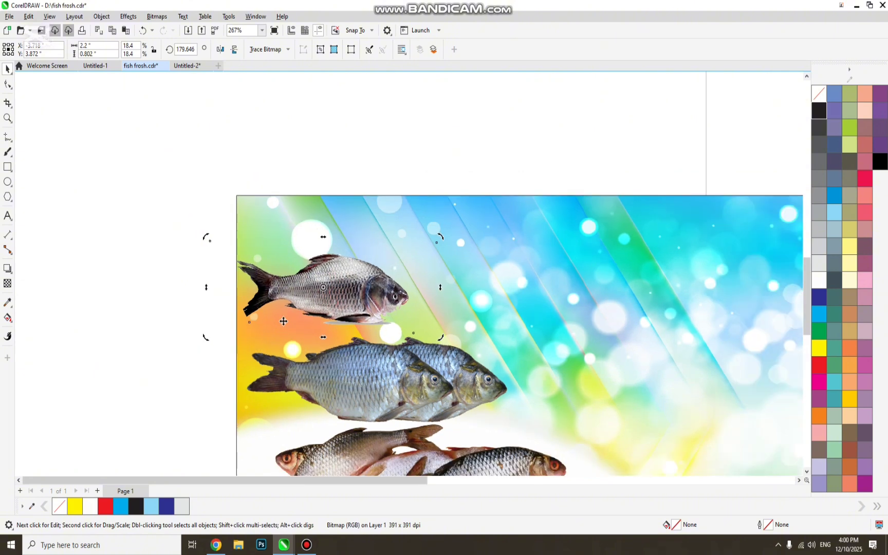
scroll(283, 321, down, 2)
key(F2)
drag(233, 228, 389, 409)
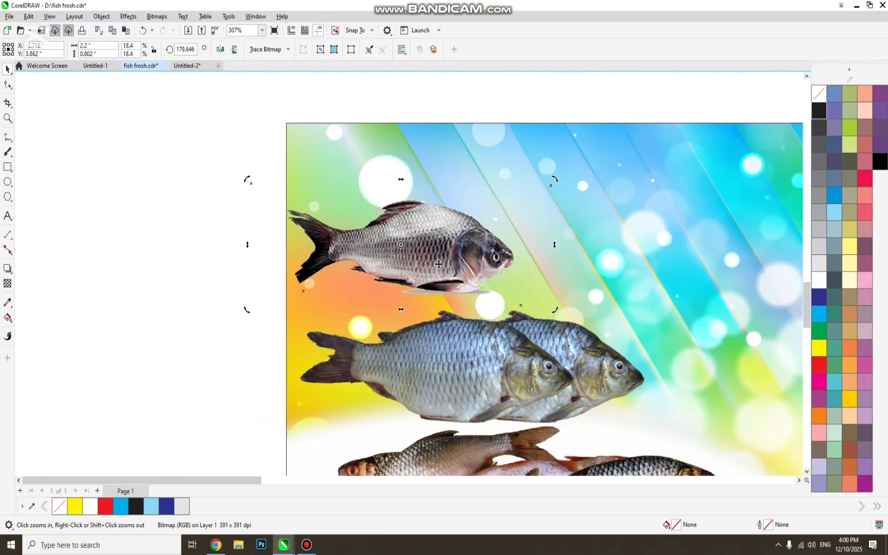
click(439, 264)
drag(555, 308, 561, 311)
key(Right)
key(Right)
key(Right)
key(Right)
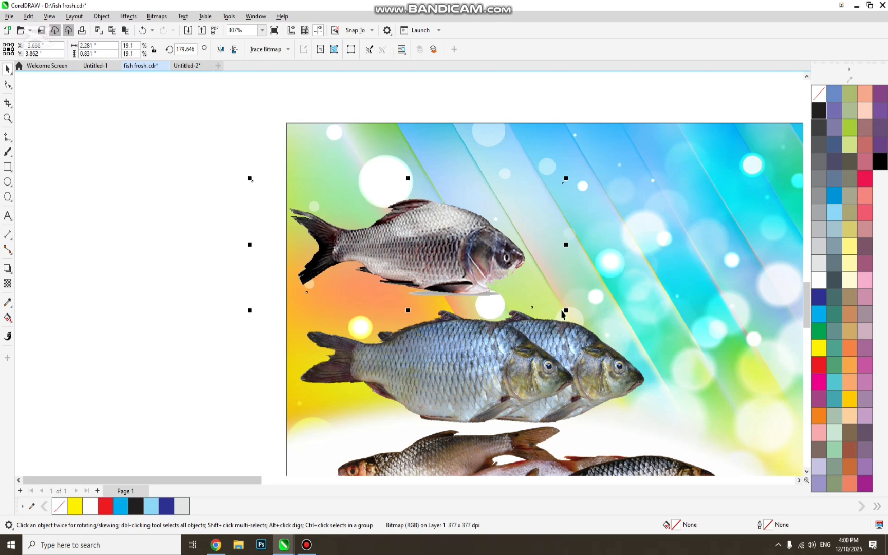
key(Down)
key(Down)
key(Down)
key(Down)
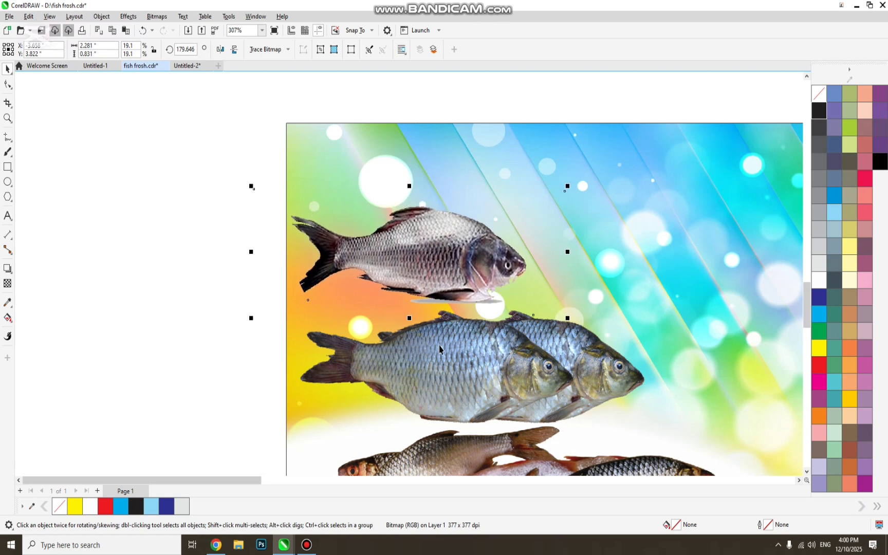
scroll(439, 346, down, 1)
click(255, 300)
- Move the stack of four small catfish onto the banner between the plates and the rooster, and bring it to the front
scroll(279, 297, down, 1)
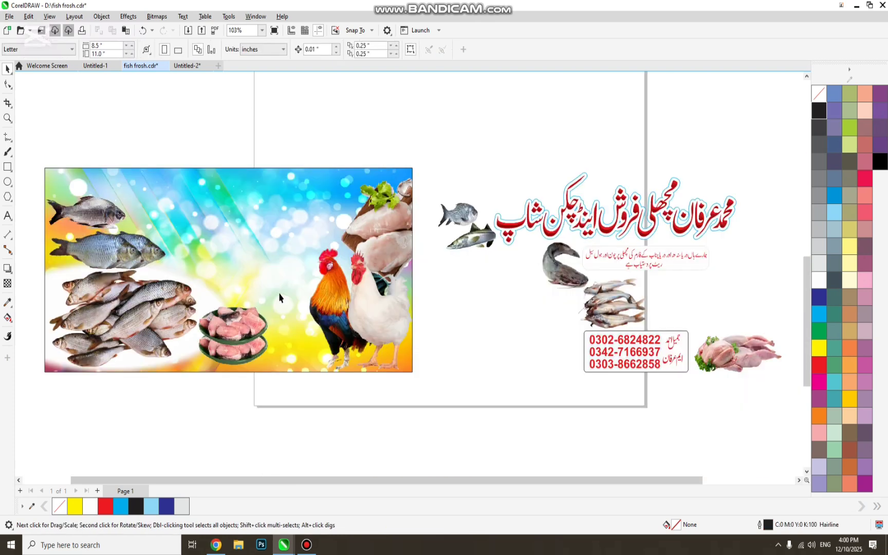
click(82, 215)
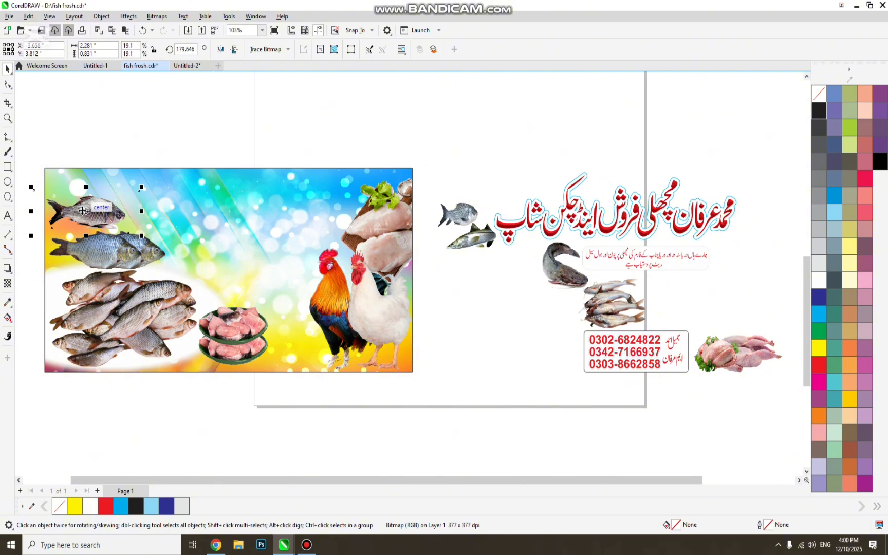
drag(83, 210, 83, 210)
click(456, 317)
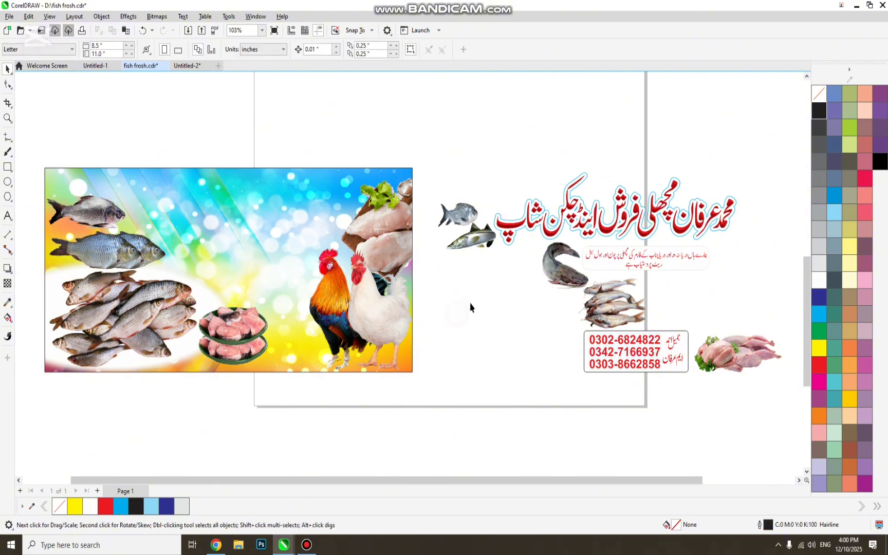
drag(610, 322, 317, 346)
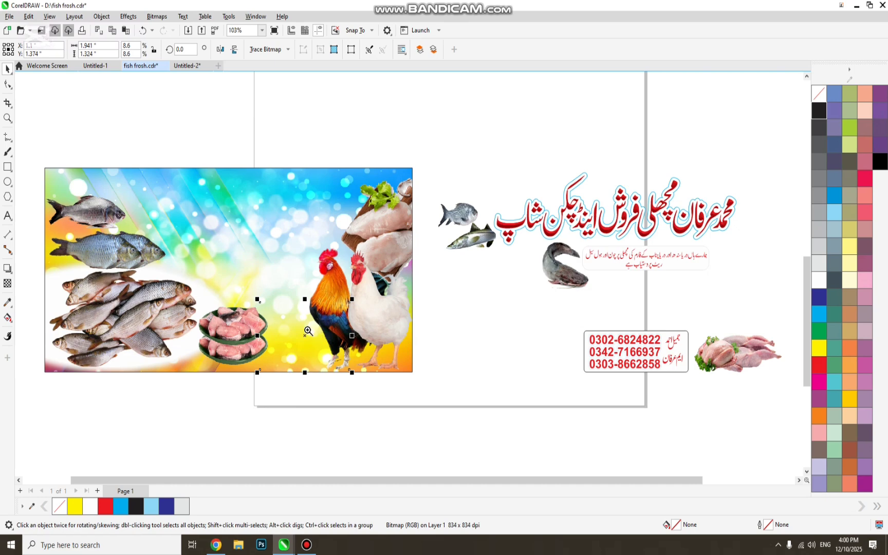
drag(213, 280, 417, 388)
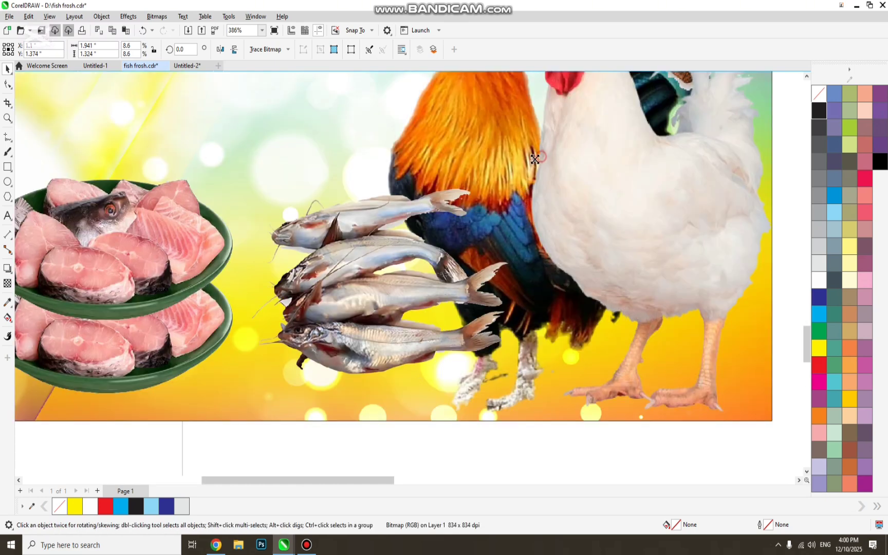
- Scale the catfish stack to about 1.86 by 1.27 inches and shift it left and down, close beside the plates
drag(538, 157, 525, 168)
drag(373, 304, 364, 304)
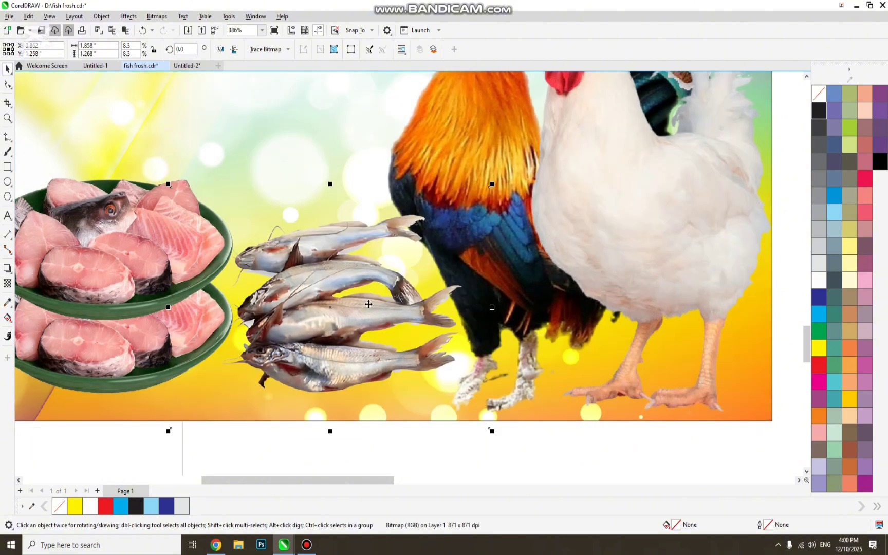
key(Left)
key(Left)
key(Left)
key(Down)
scroll(392, 343, down, 1)
scroll(392, 344, down, 2)
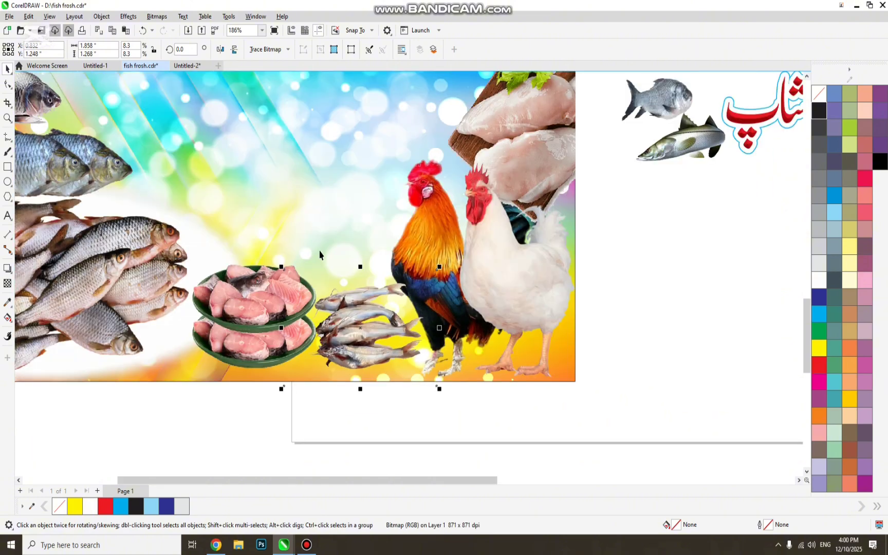
- Nudge the two fish plates left and scale them together to about 95.3%
drag(310, 321, 338, 233)
key(Left)
key(Left)
key(Left)
key(Left)
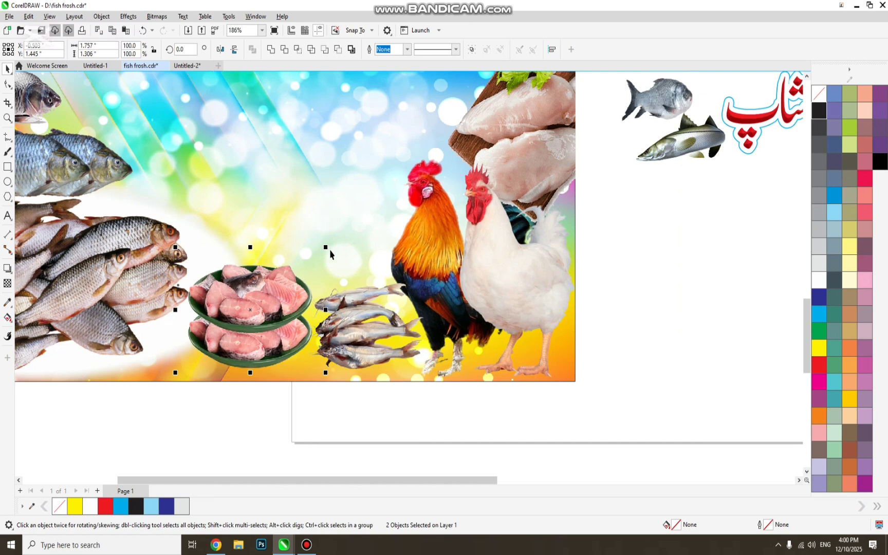
drag(326, 247, 315, 257)
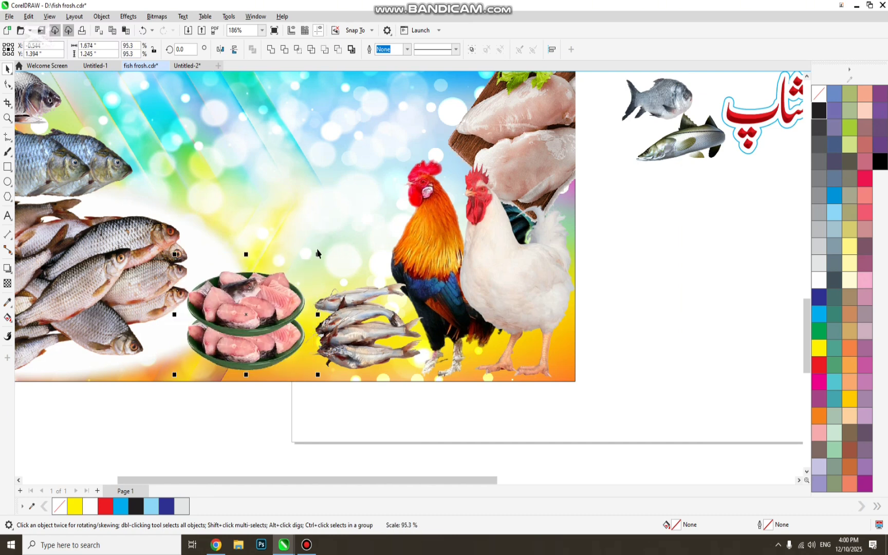
- Shift the catfish stack slightly left and up to sit evenly between the plates and the rooster
drag(370, 338, 370, 336)
key(Down)
key(Up)
key(Up)
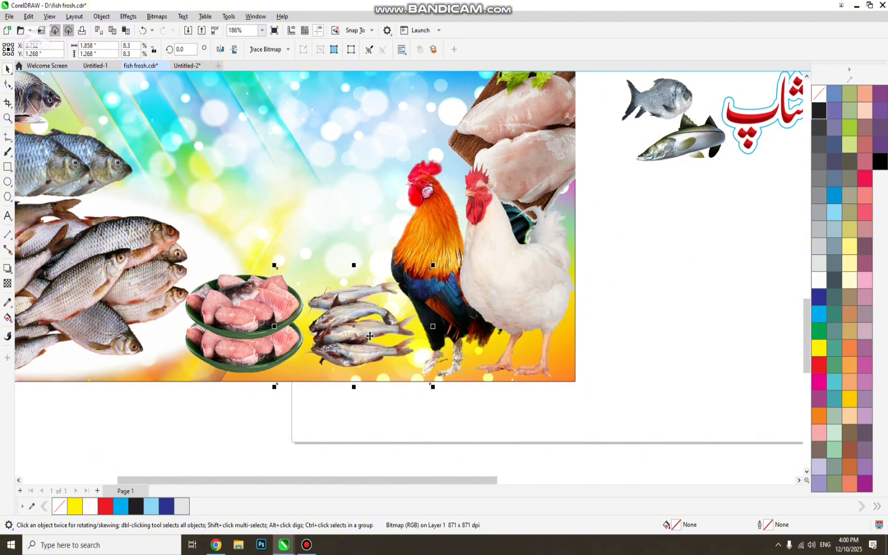
- Nudge the catfish stack a little further left, closer to the fish plates
key(Left)
key(Left)
key(Left)
scroll(485, 307, down, 3)
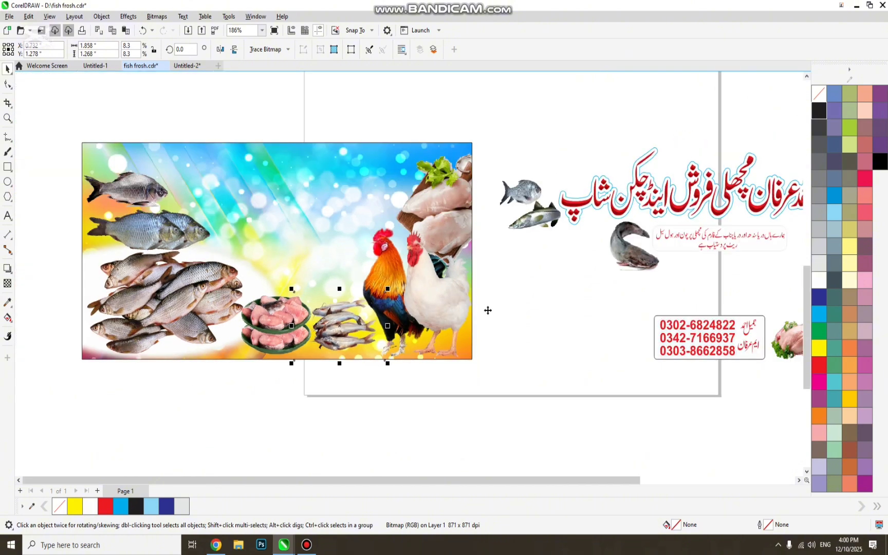
click(517, 310)
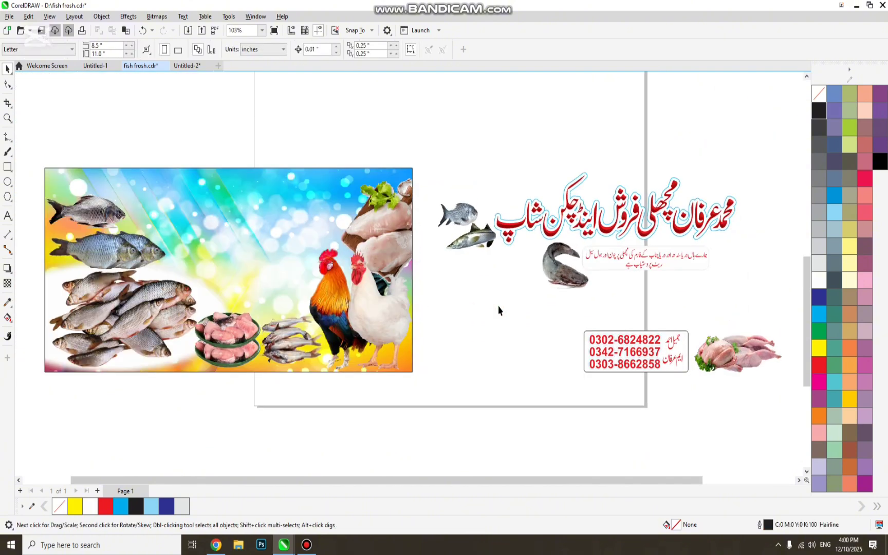
- Move the round grey fish and the long silver fish together onto the banner, above the catfish stack
click(475, 237)
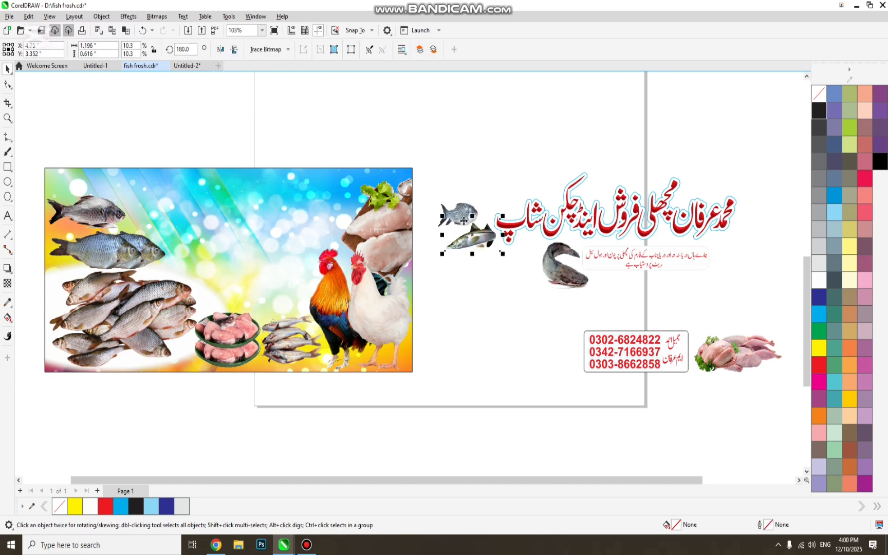
shift+click(461, 210)
drag(470, 232, 281, 298)
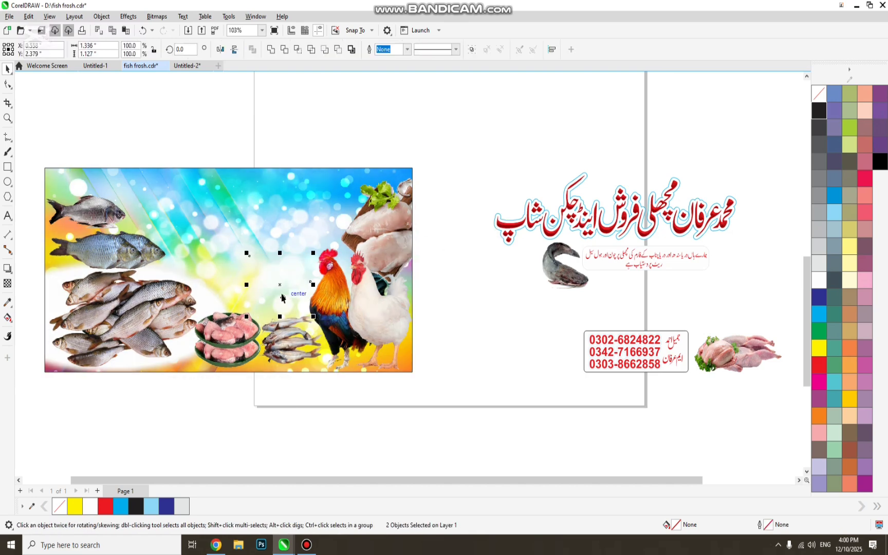
- Bring the two small fish to the front and nudge them slightly right and down
key(Right)
key(Right)
key(Right)
key(Right)
key(Down)
key(Down)
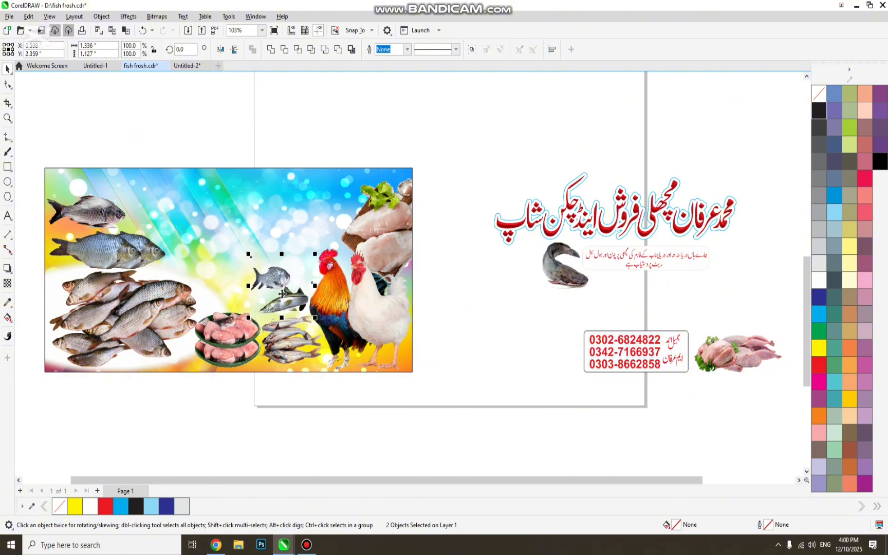
key(Down)
key(F2)
drag(100, 252, 422, 334)
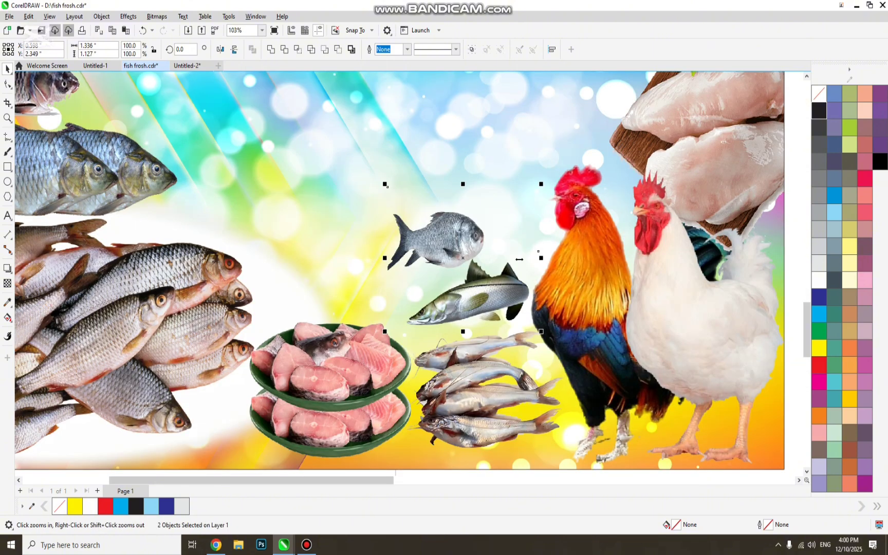
scroll(332, 352, down, 6)
click(513, 349)
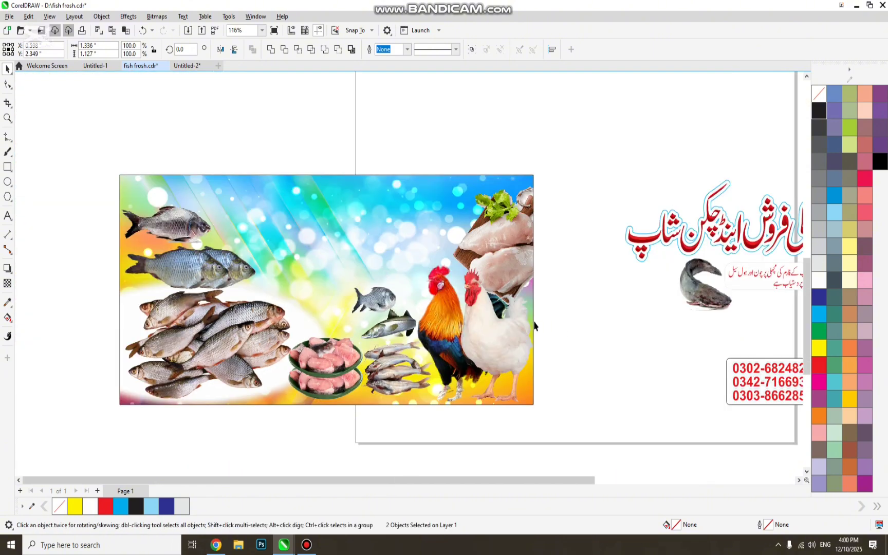
- Move the round grey fish down and left so it sits above the plates, beside the long silver fish
click(366, 307)
drag(366, 308, 348, 324)
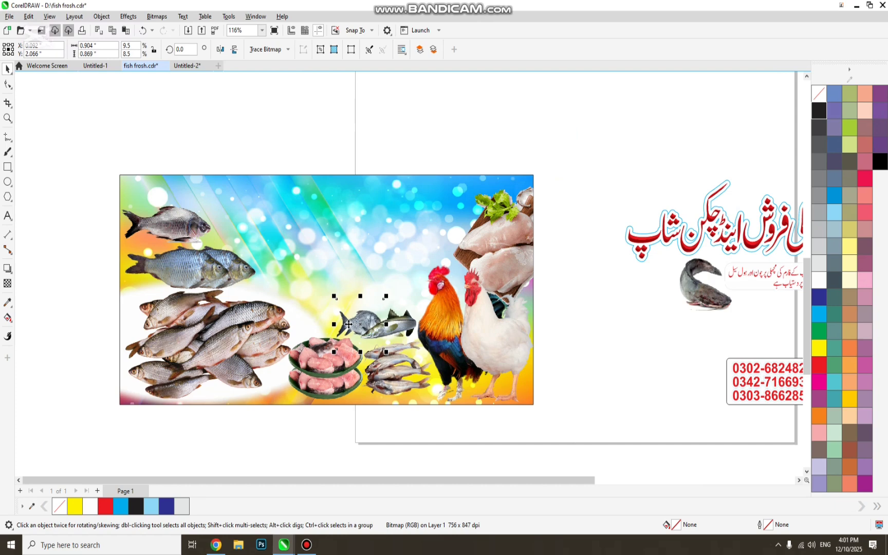
key(Left)
key(Left)
key(Left)
key(Left)
key(Left)
key(Left)
key(Left)
key(Left)
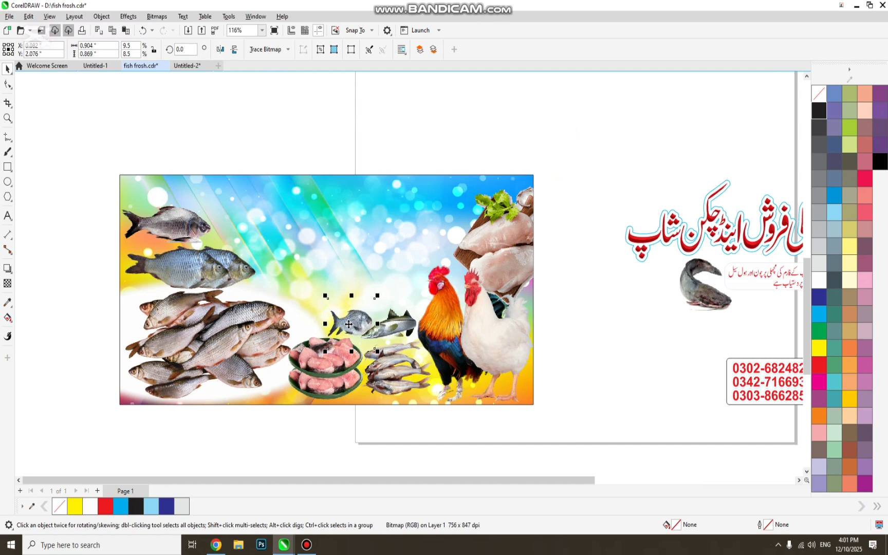
key(Left)
key(Left)
drag(348, 324, 349, 323)
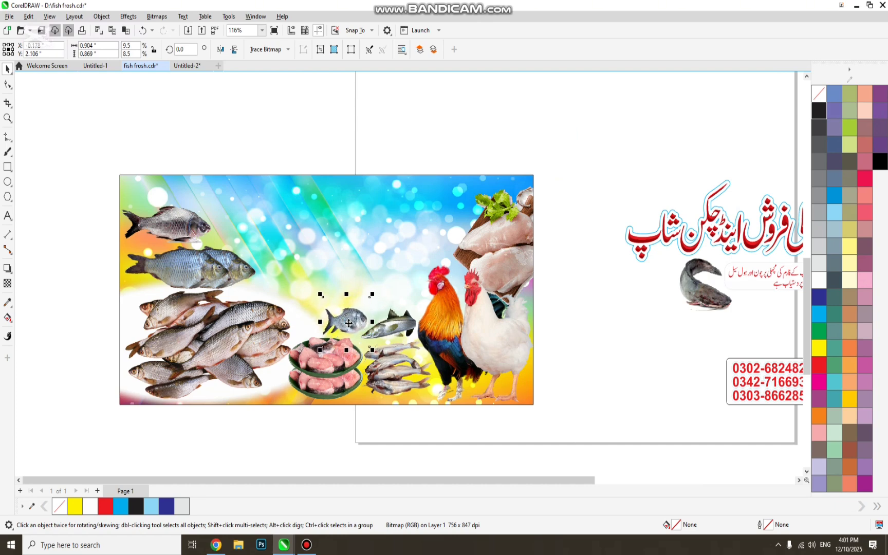
- Draw a rectangle about 4.64 by 0.95 inches across the banner's upper area, between the top fish and the chicken breasts
key(z)
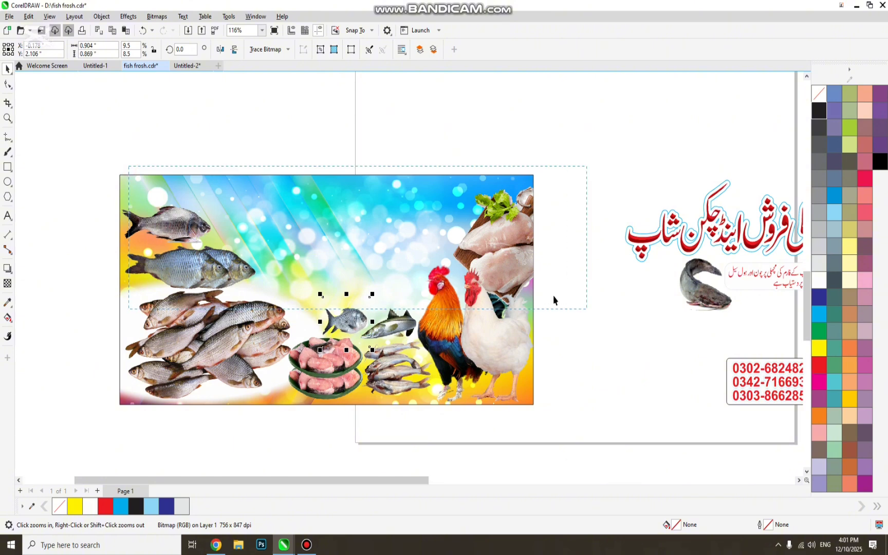
click(555, 301)
key(F6)
drag(154, 181, 569, 275)
key(space)
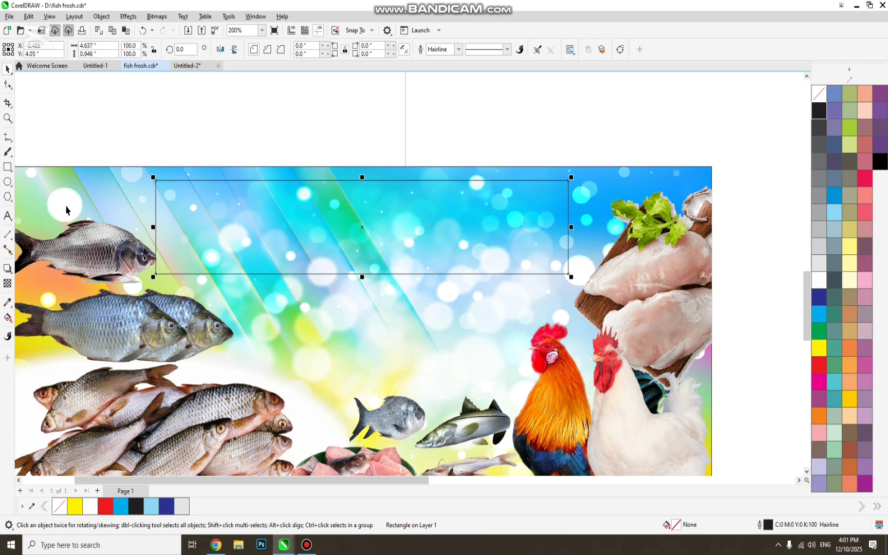
- Round the rectangle's corners to about 0.285 inches and fill it with white
click(8, 166)
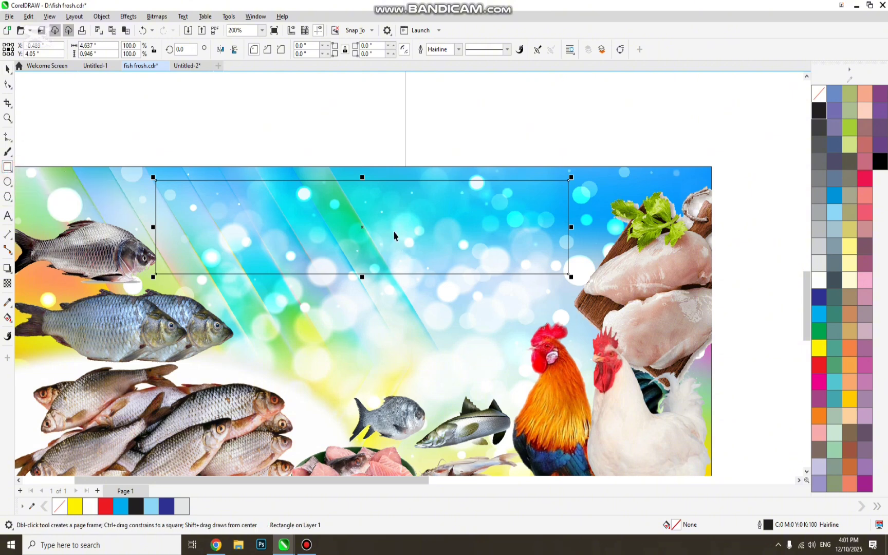
key(space)
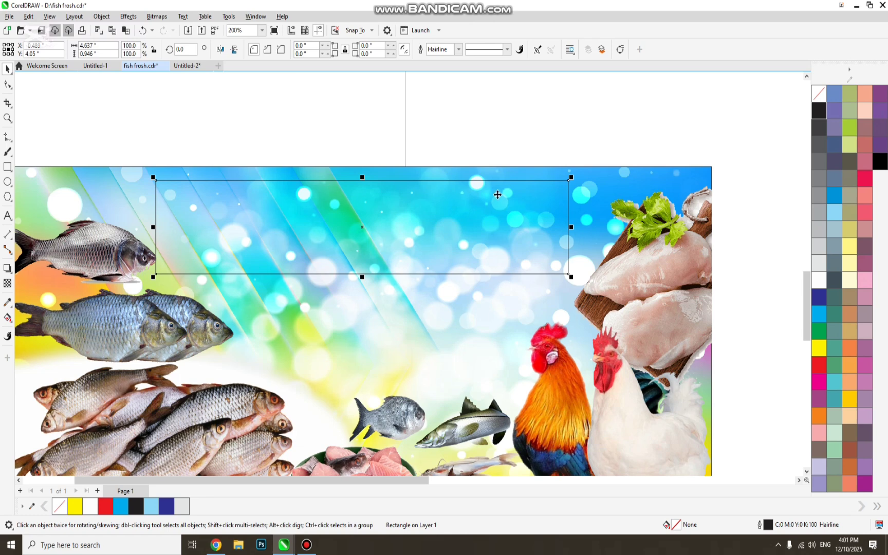
key(F10)
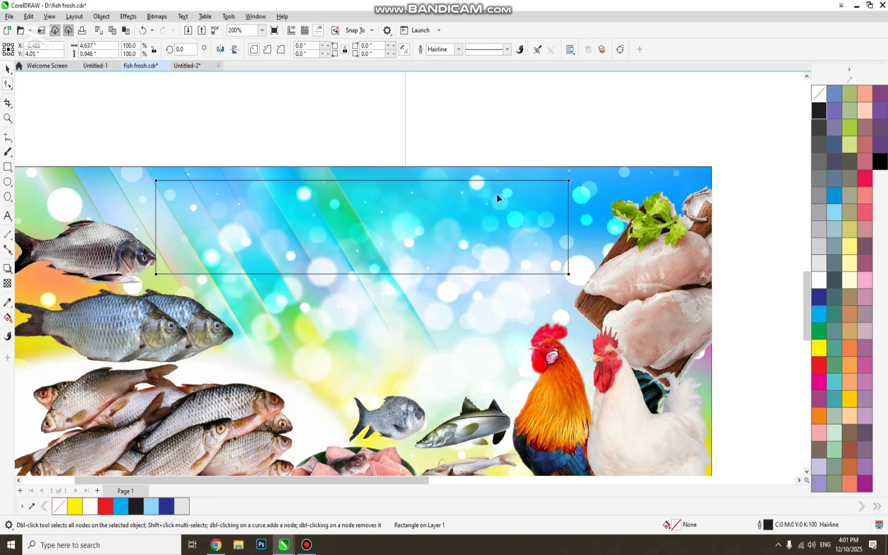
key(space)
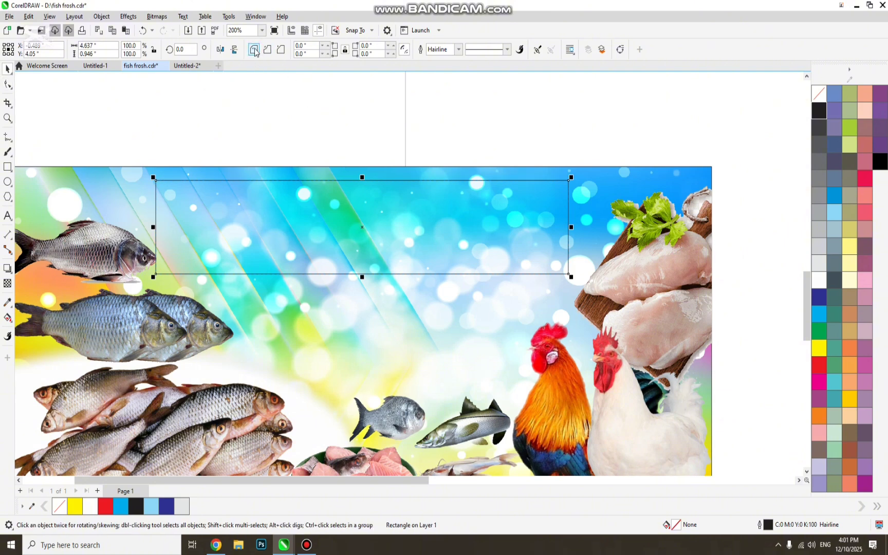
click(8, 85)
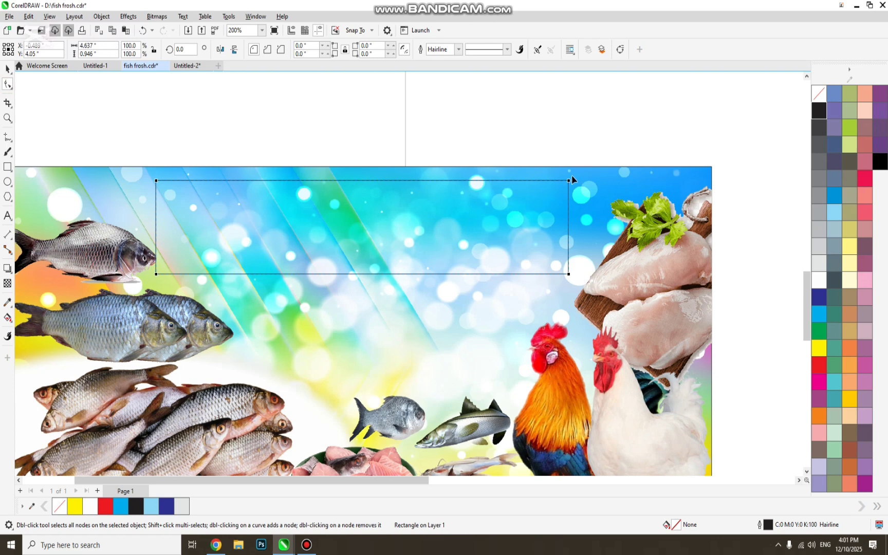
mouse_move(559, 183)
mouse_down()
mouse_move(536, 192)
mouse_move(545, 195)
mouse_up()
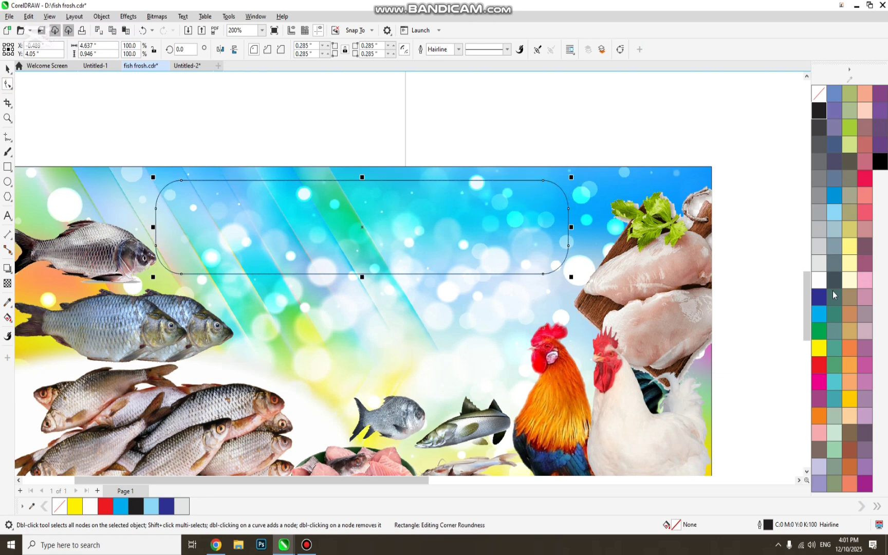
key(space)
click(820, 279)
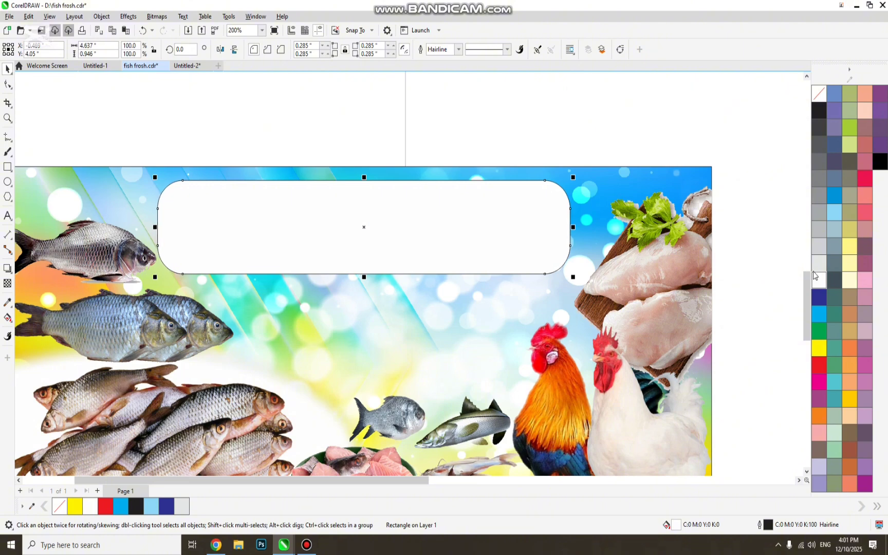
- Reduce the white box's corner rounding to about 0.085 inches
scroll(514, 300, down, 2)
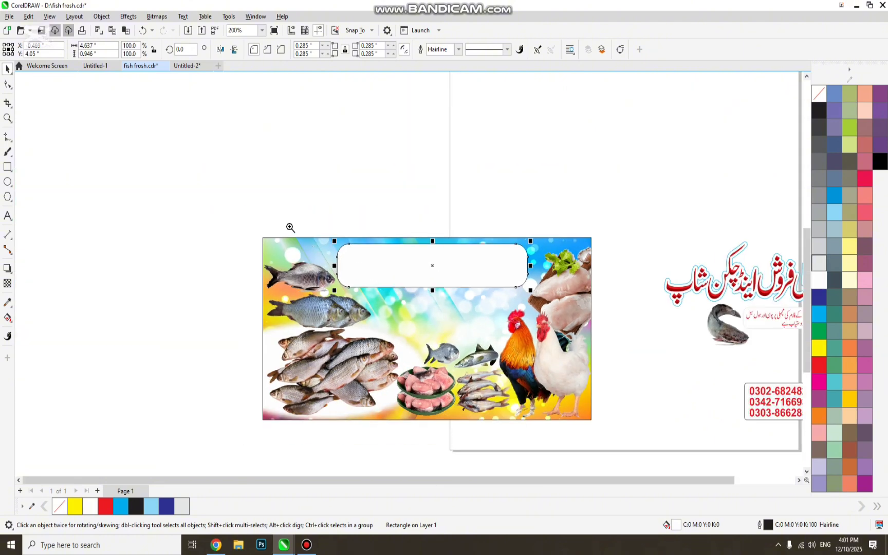
scroll(377, 260, up, 1)
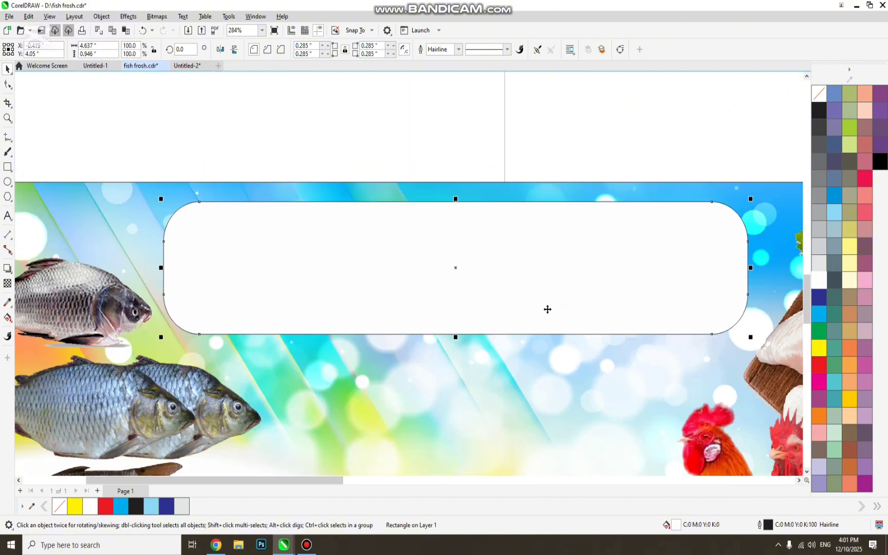
key(F10)
drag(714, 202, 739, 202)
key(space)
scroll(464, 236, down, 2)
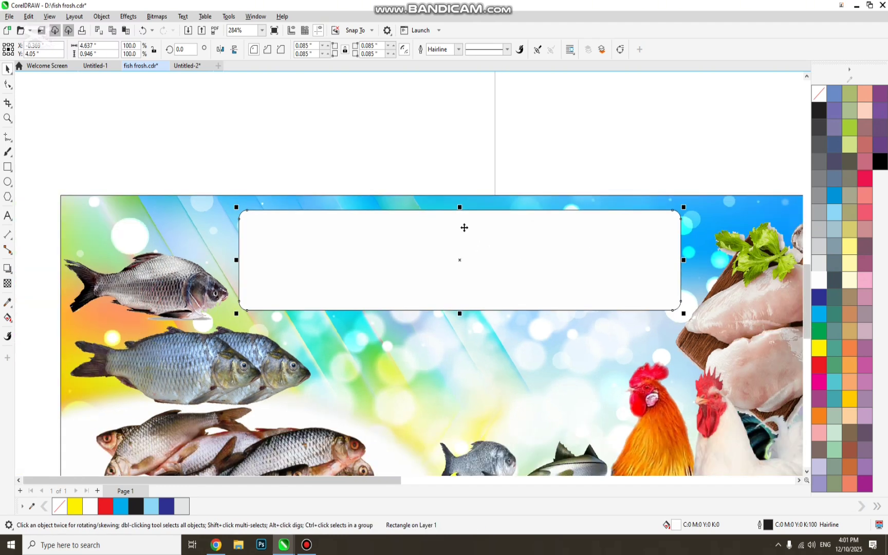
- Lower the white box's upper edge to make it about 0.864 inches high
drag(461, 214, 463, 221)
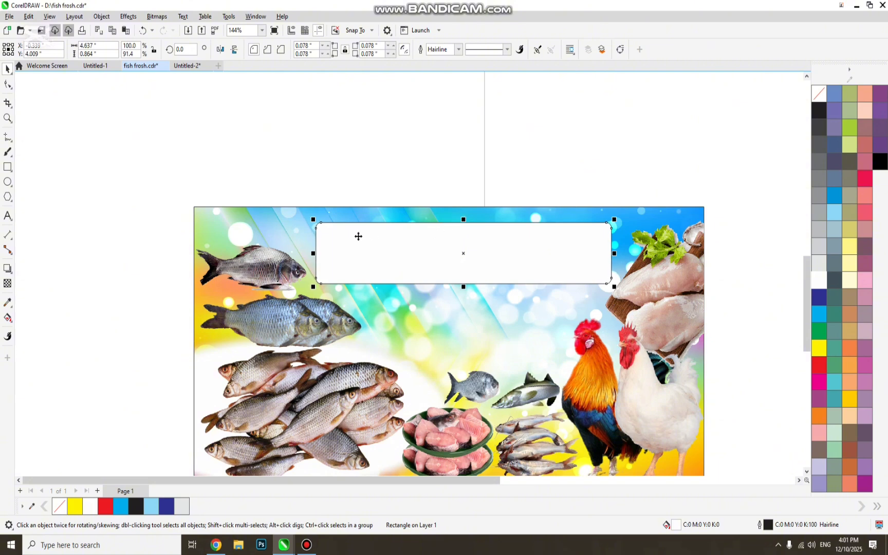
scroll(355, 236, down, 2)
click(292, 188)
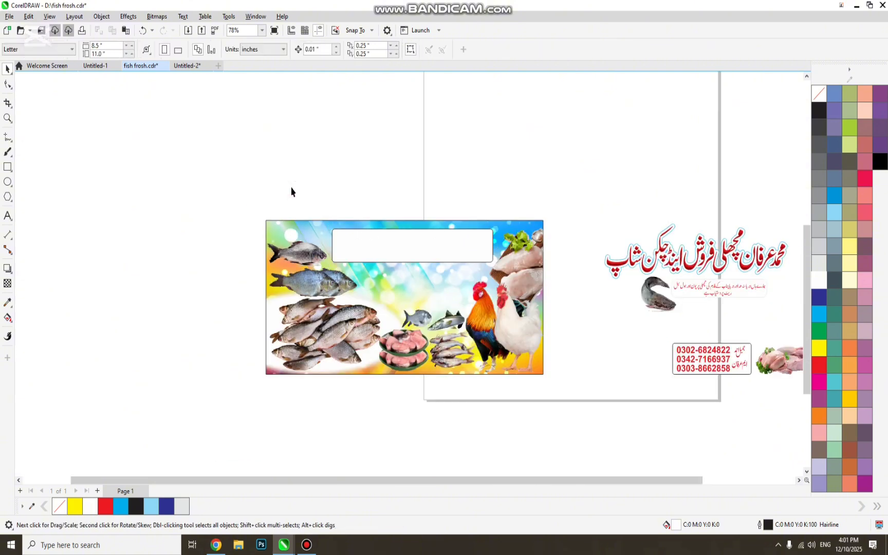
scroll(295, 235, up, 1)
click(287, 208)
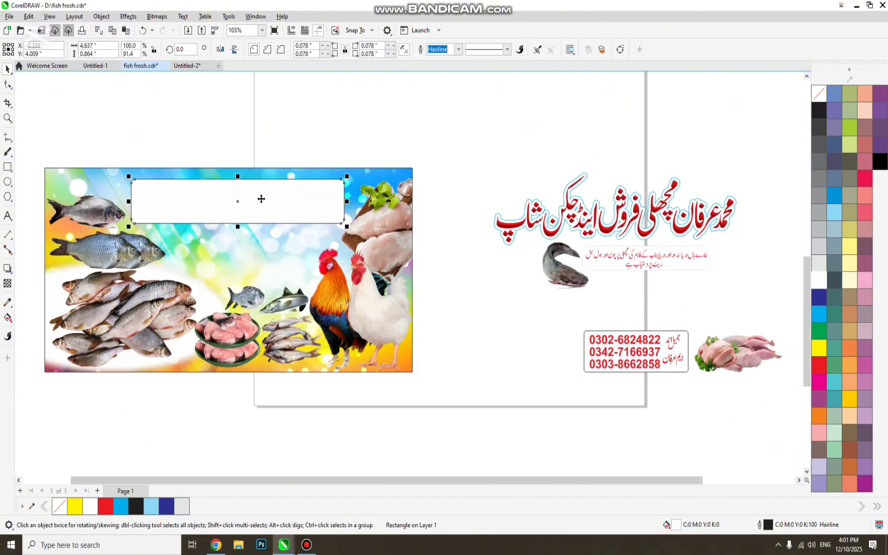
- Nudge the uppermost fish on the banner slightly left and up
key(z)
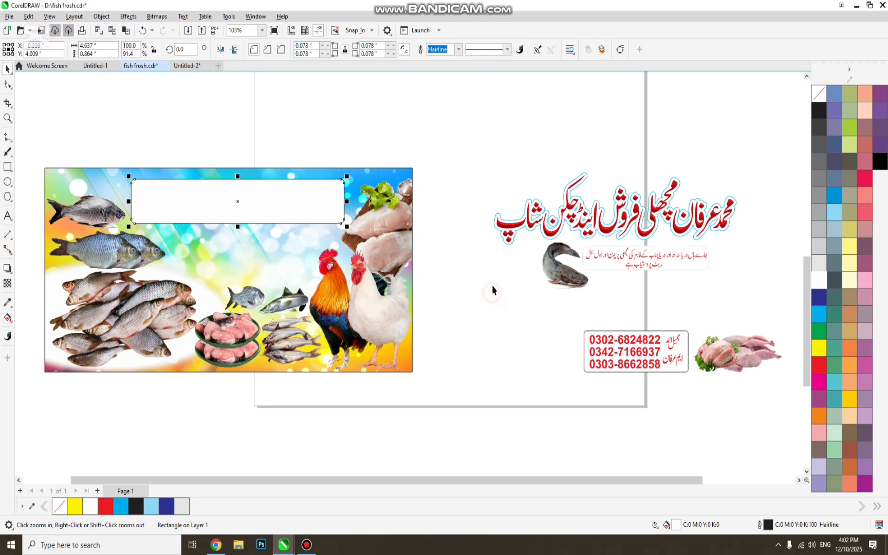
scroll(492, 290, up, 2)
key(space)
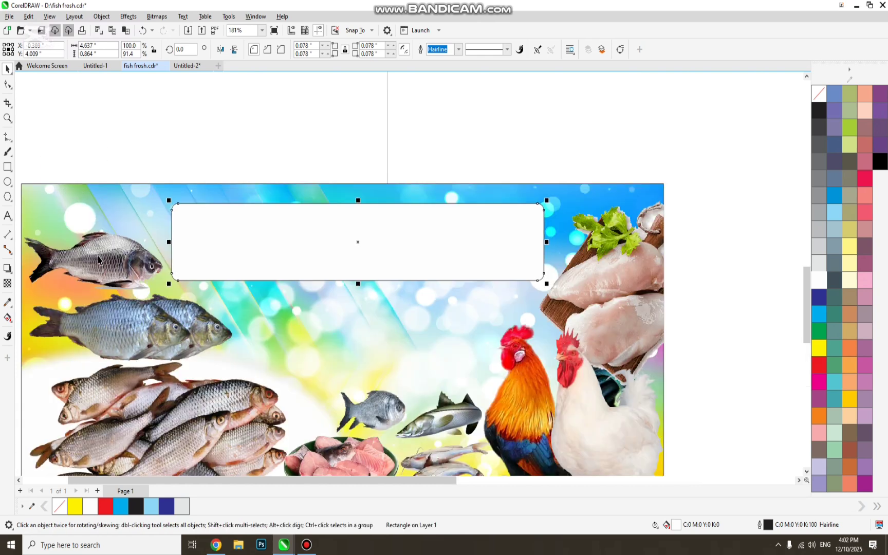
click(98, 255)
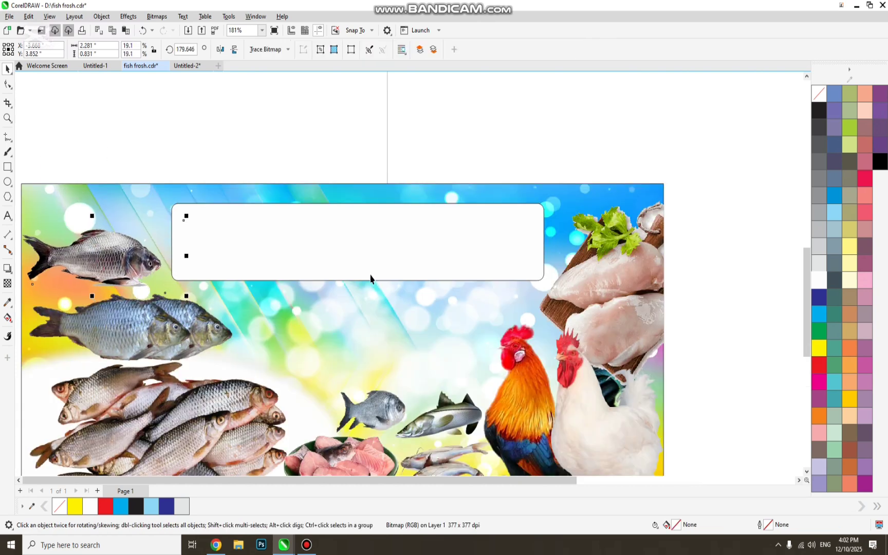
- Trim the uppermost fish picture by deleting the boundary node that extends beyond the banner's left edge
scroll(411, 293, down, 3)
drag(143, 218, 422, 367)
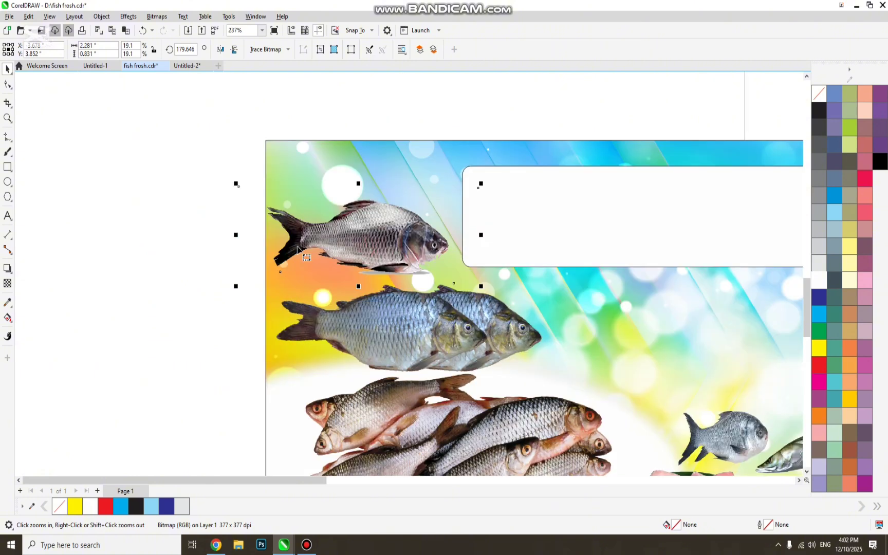
key(F10)
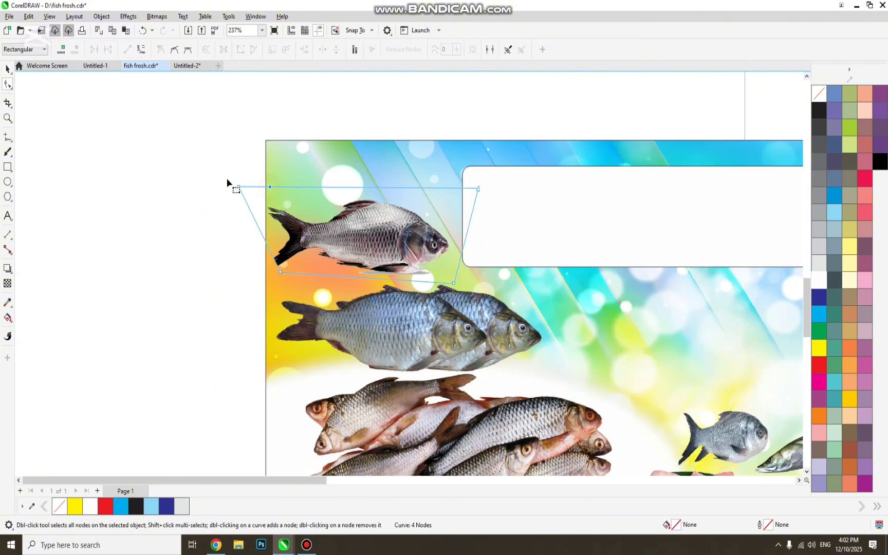
drag(223, 176, 248, 208)
key(Delete)
scroll(265, 230, down, 1)
key(space)
drag(267, 229, 266, 232)
click(331, 282)
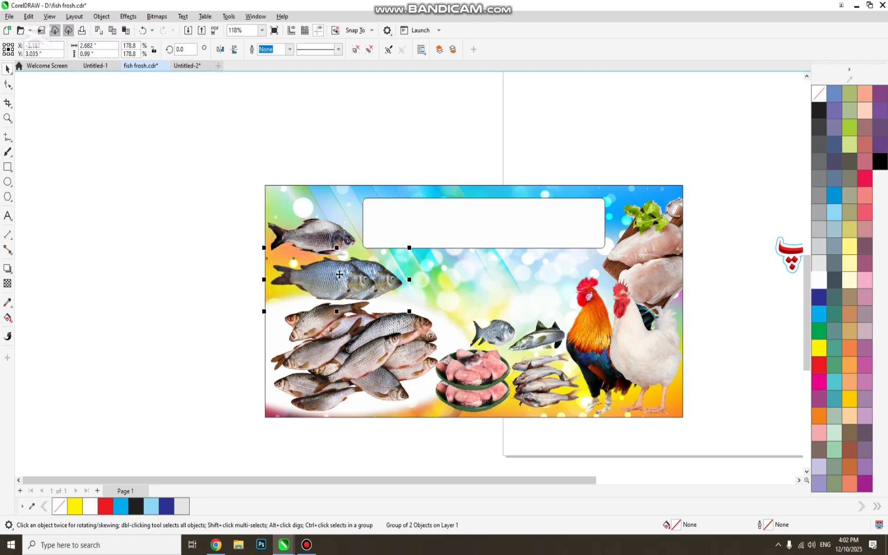
click(153, 240)
- Delete the rounded rectangle behind the small red Urdu text below the shop title
click(480, 227)
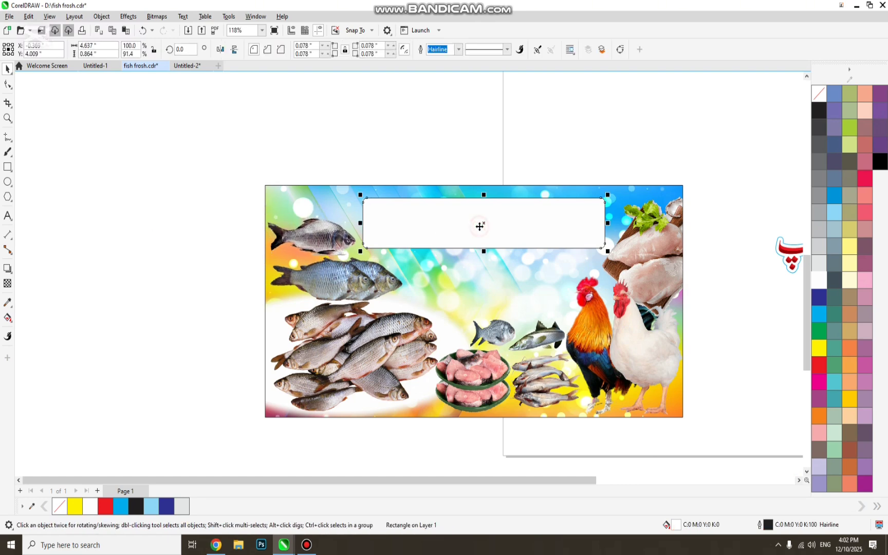
key(F4)
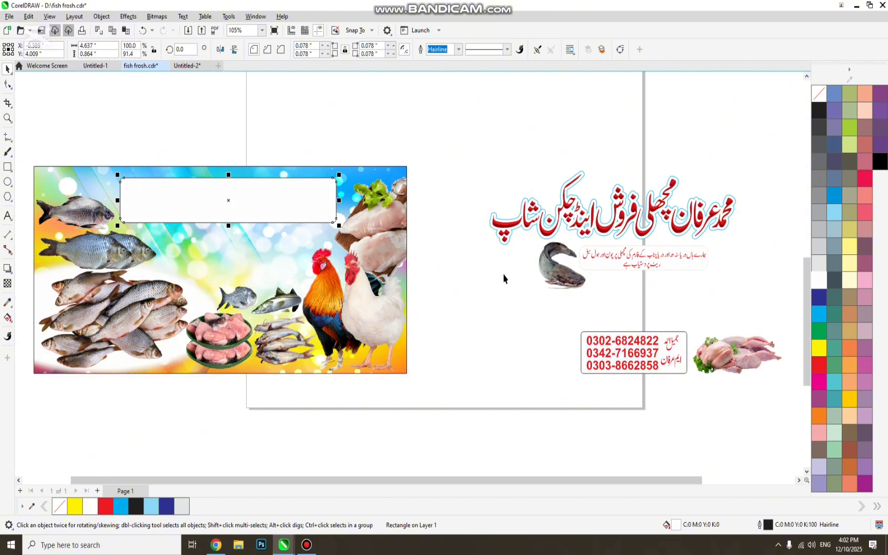
drag(590, 241, 753, 310)
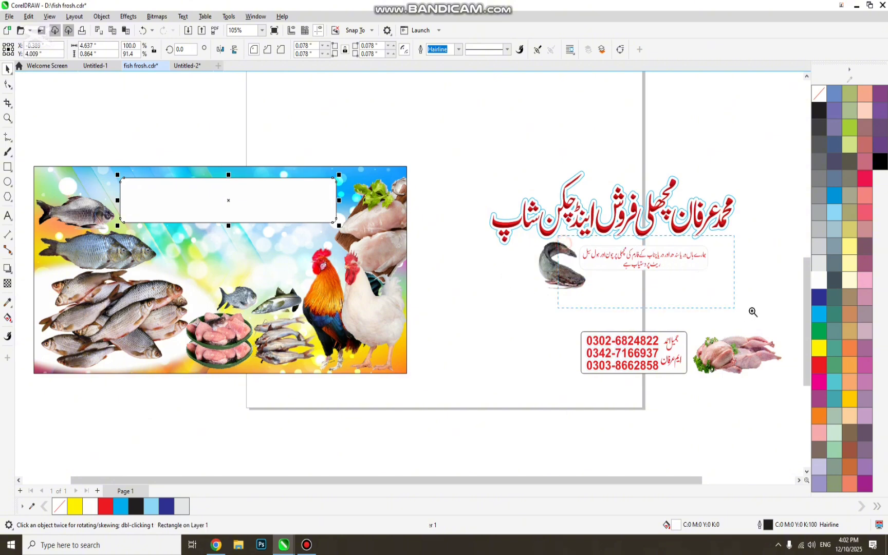
key(space)
key(Delete)
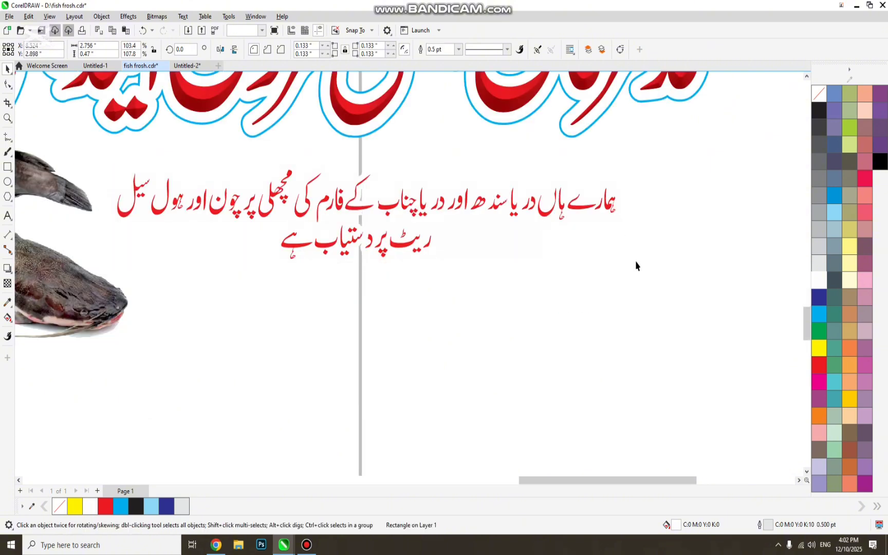
- Move the small red Urdu text onto the banner below the white box, bring it to the front and enlarge it to about 3.758 inches wide
scroll(650, 243, down, 2)
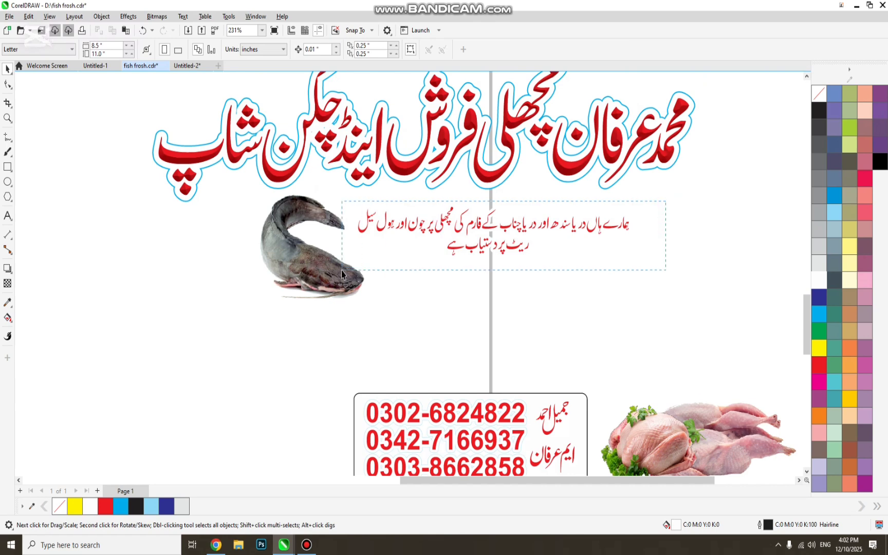
click(585, 259)
key(F4)
drag(585, 258, 229, 244)
key(space)
drag(125, 212, 442, 314)
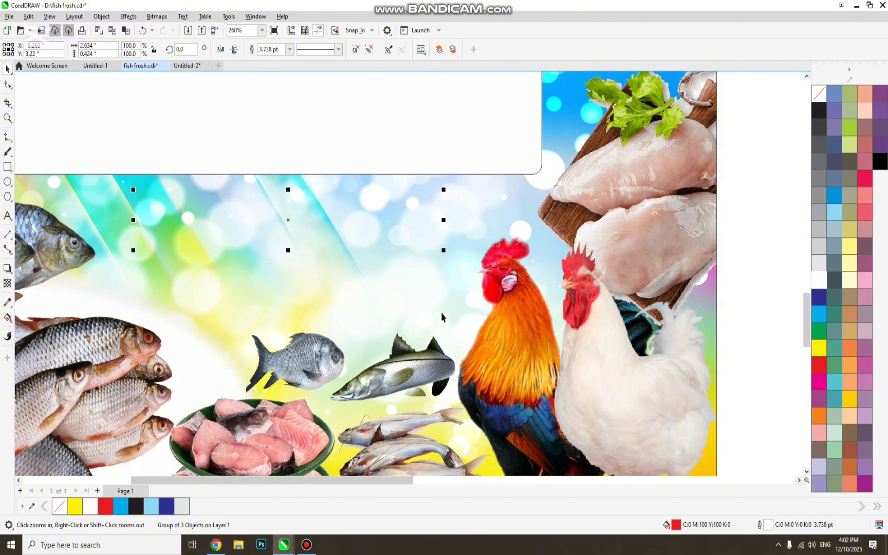
drag(444, 250, 508, 289)
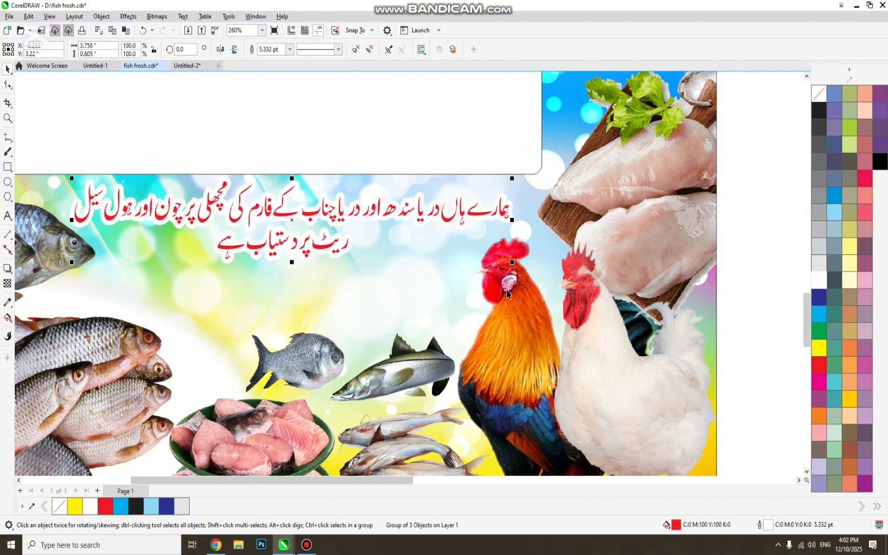
scroll(322, 344, down, 4)
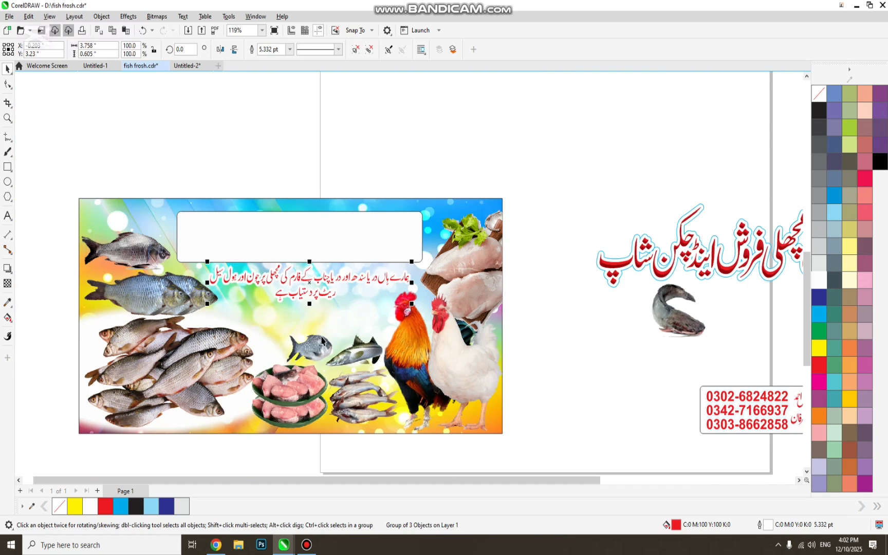
- Move the red Urdu shop title onto the banner's white box, scaled down to about 3.64 inches wide
scroll(294, 363, down, 3)
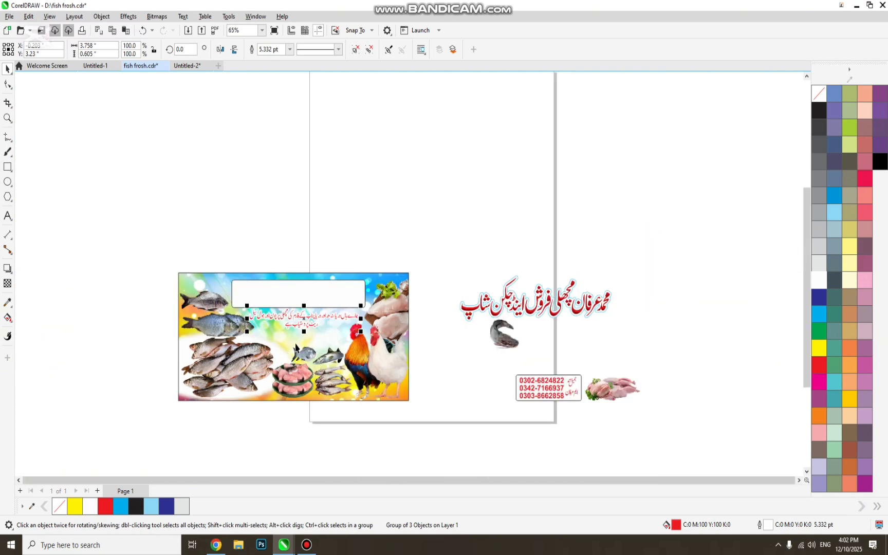
key(z)
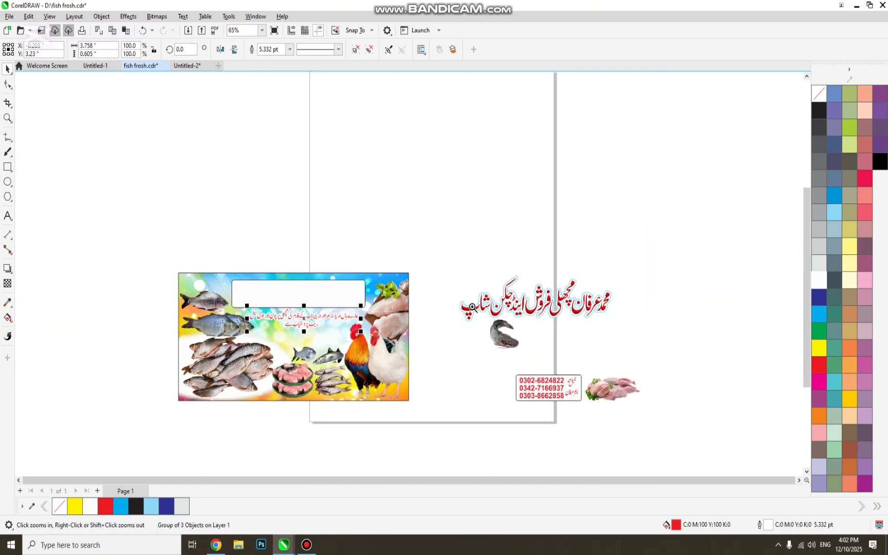
drag(415, 238, 651, 347)
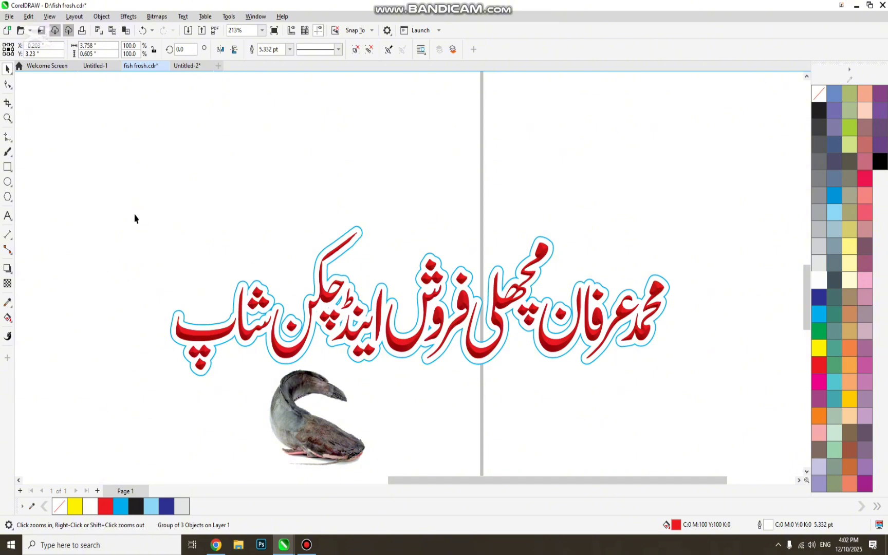
drag(710, 393, 695, 391)
key(F4)
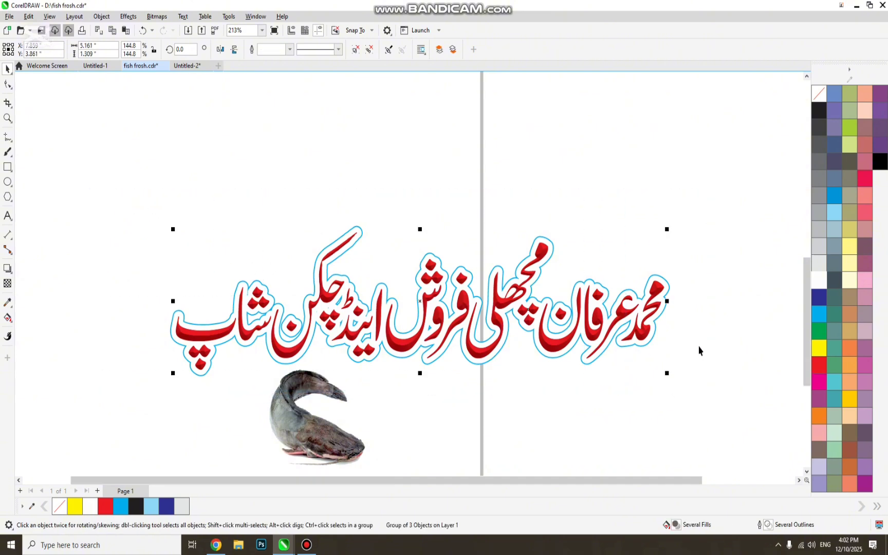
drag(740, 173, 703, 183)
drag(262, 206, 263, 203)
- Bring the shop title in front of the white box and nudge it up by about 0.05 inches
drag(91, 129, 396, 286)
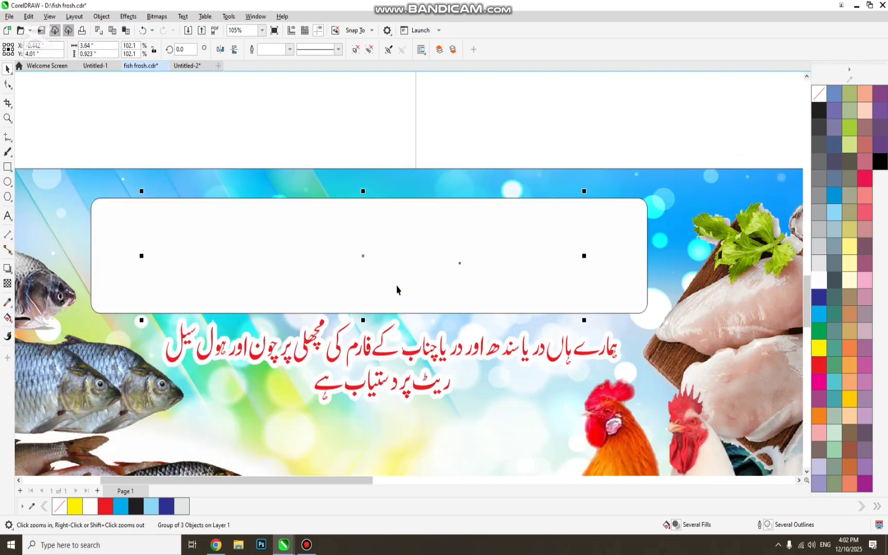
key(Up)
key(Up)
key(Up)
key(Up)
key(Up)
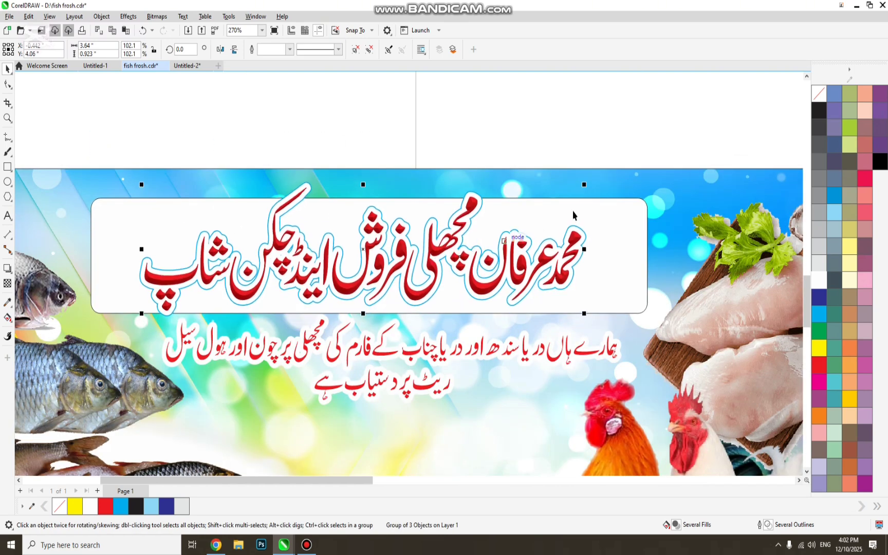
- Enlarge the shop title to about 4.166 inches wide and nudge it right to center it on the white box
drag(587, 182, 613, 175)
key(Right)
key(Right)
key(Right)
key(Right)
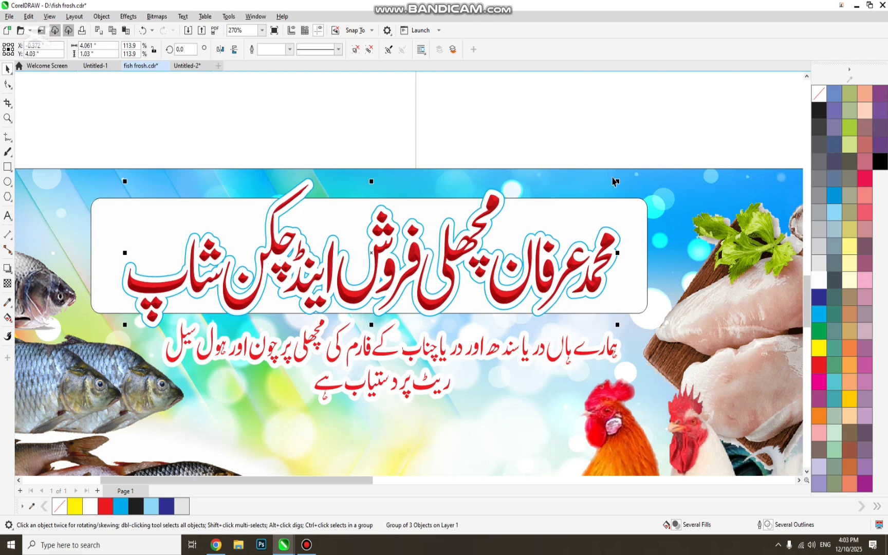
drag(617, 176, 623, 177)
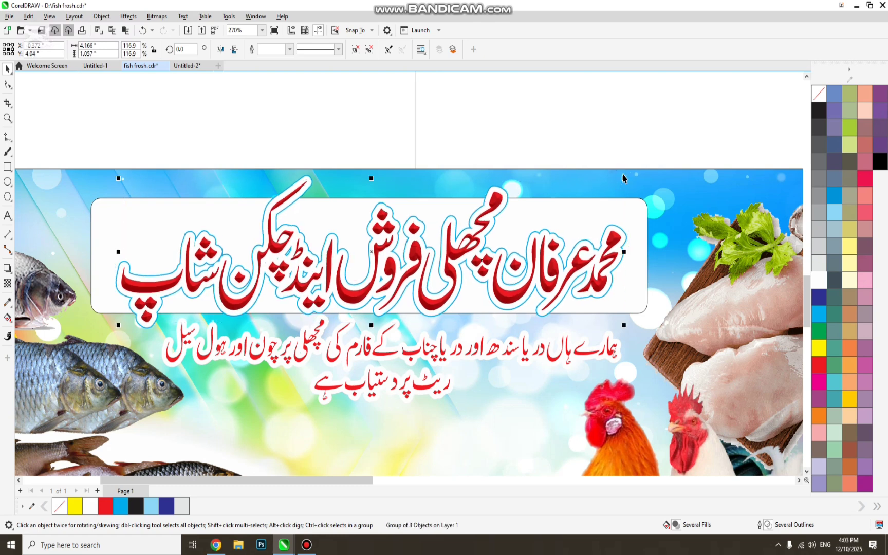
- Delete the white rounded box behind the shop title and nudge both Urdu texts slightly to the right
click(644, 288)
key(Delete)
scroll(441, 267, down, 5)
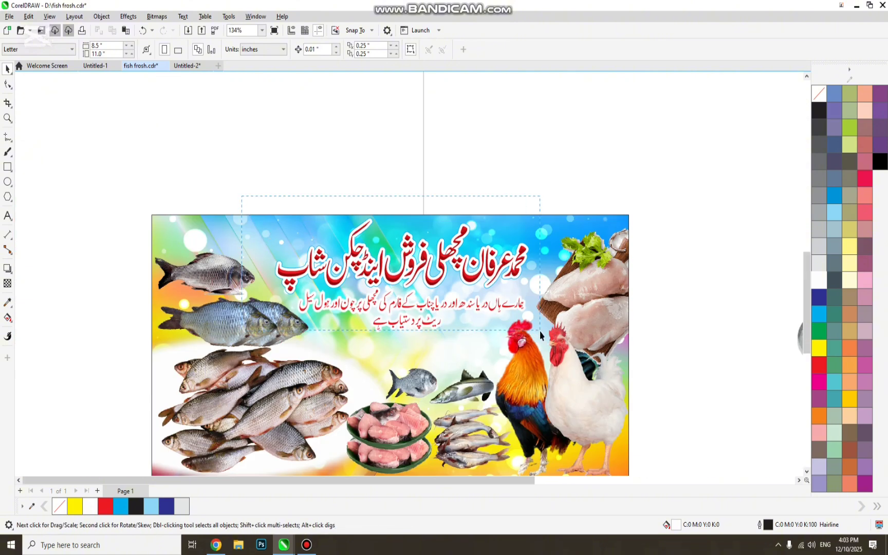
drag(540, 333, 546, 337)
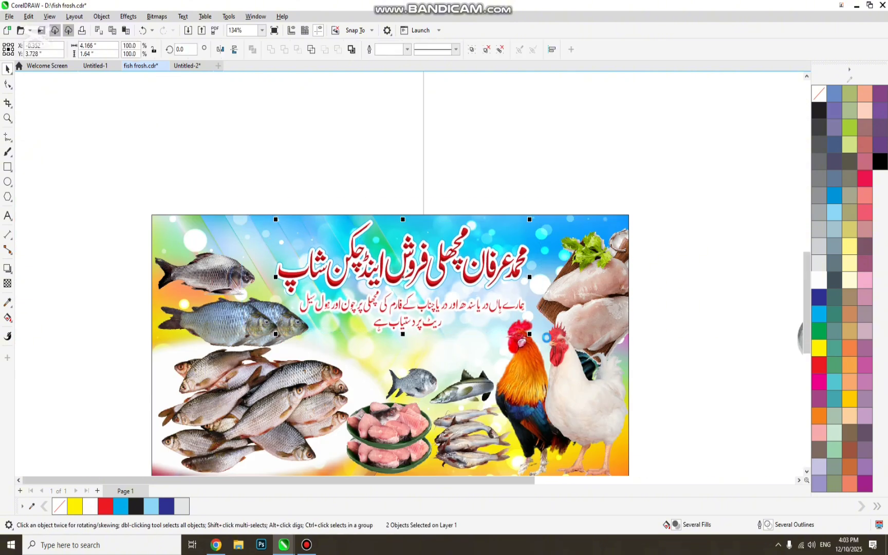
click(322, 182)
- Move the uppermost fish below the Urdu text at about 1.74 inches wide, and shrink the overlapping fish pair to about 2.319 inches wide
drag(207, 271, 365, 355)
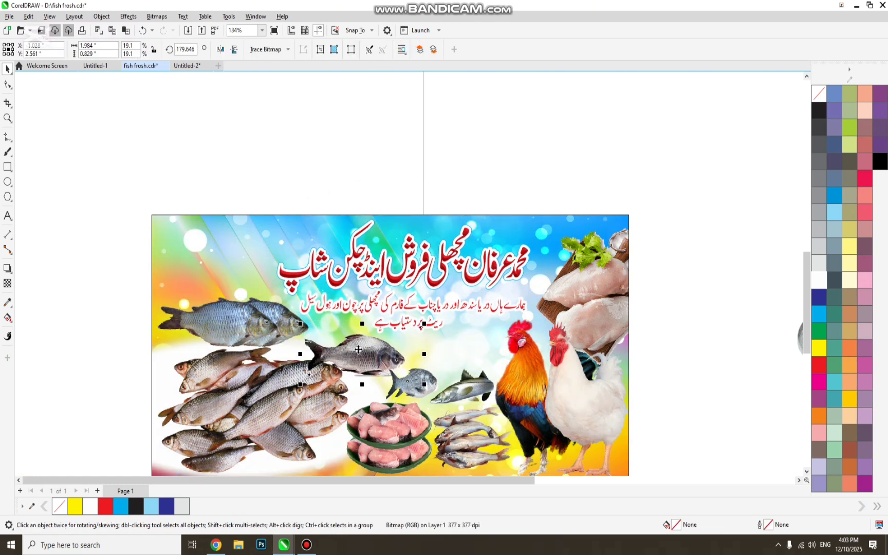
mouse_move(423, 323)
mouse_down()
mouse_move(437, 320)
mouse_move(417, 329)
mouse_up()
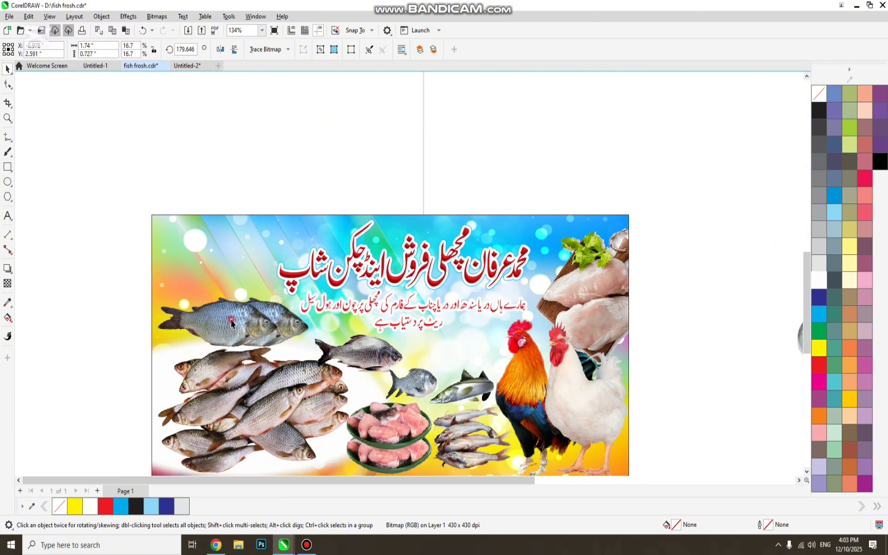
click(311, 326)
drag(315, 288, 303, 293)
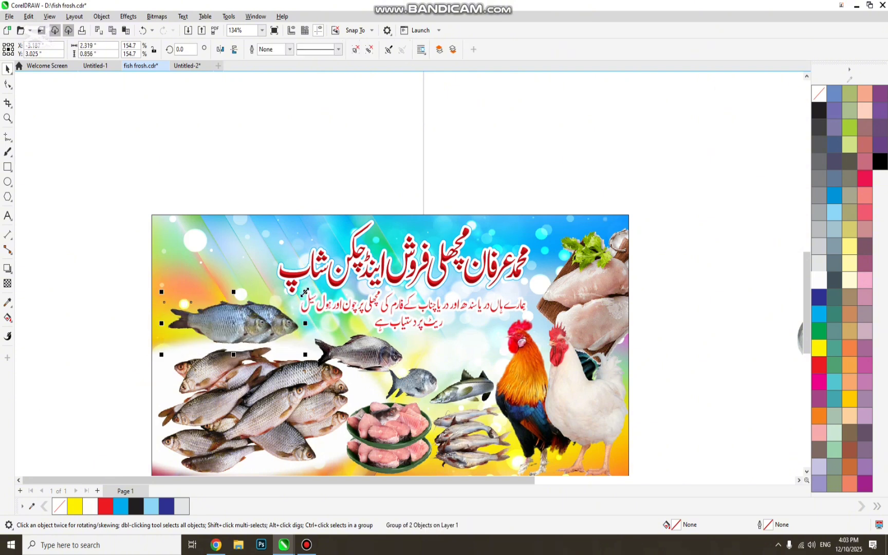
click(287, 199)
- Move the phone number box with its names into the banner's upper-left corner, scaled down to about 1.682 inches wide
key(F4)
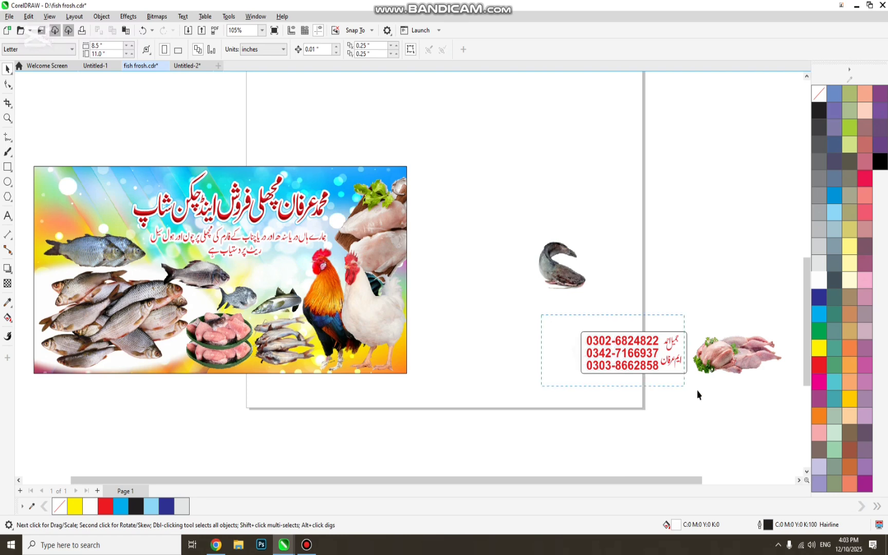
drag(698, 395, 689, 369)
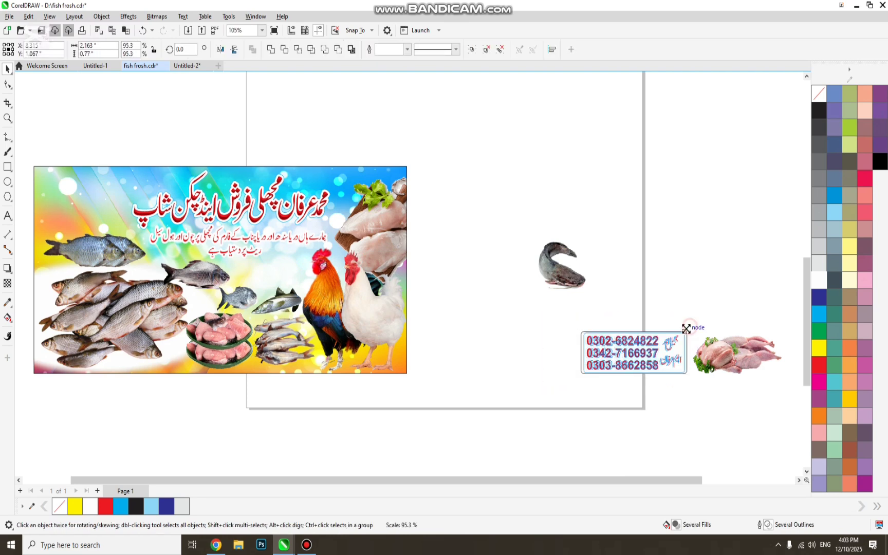
drag(686, 329, 92, 193)
key(F2)
mouse_move(29, 153)
mouse_down()
mouse_move(208, 295)
mouse_move(29, 153)
mouse_up()
key(space)
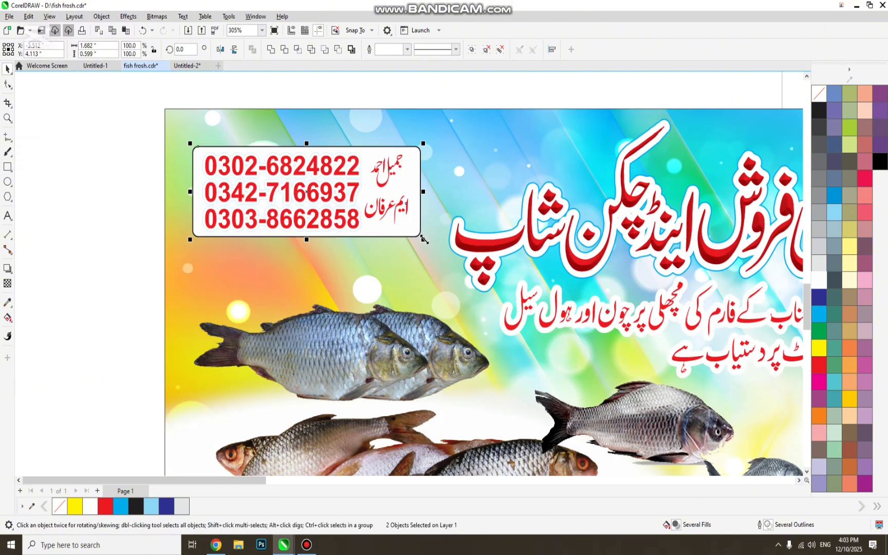